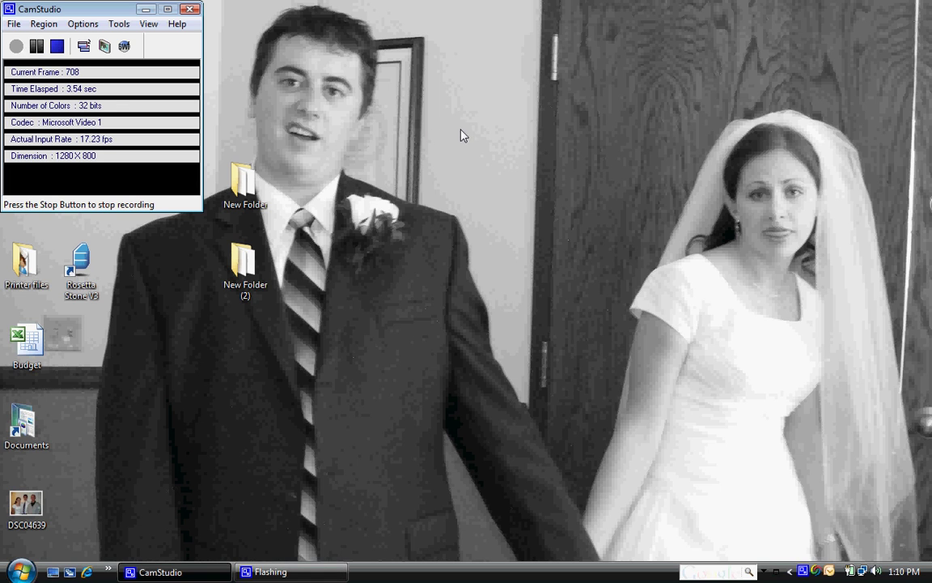
Switch to the Excel workbook Inspection Report - Office ver 4.0b and open the Restroom Data sheet.
{"action": "mouse_move", "coordinate": [486, 4]}
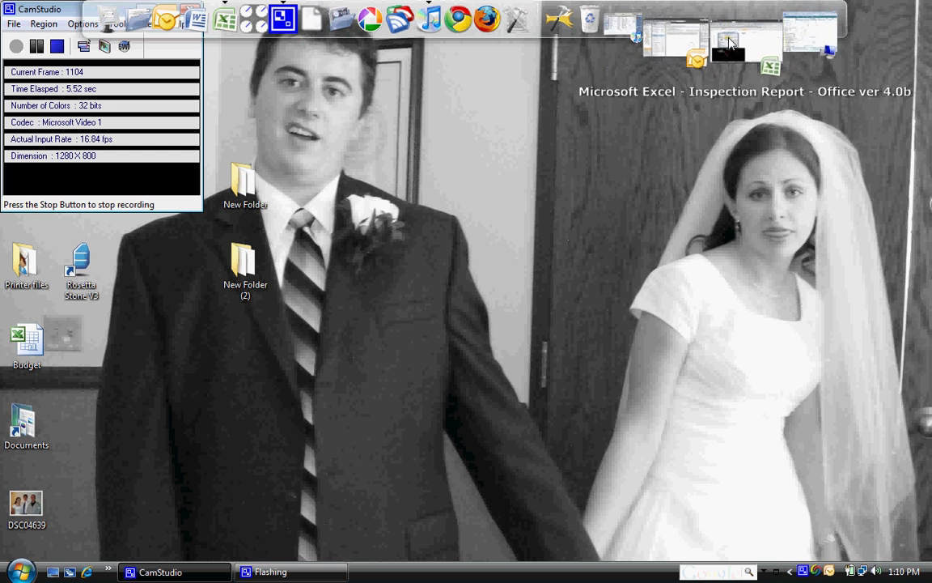
{"action": "left_click", "coordinate": [764, 45]}
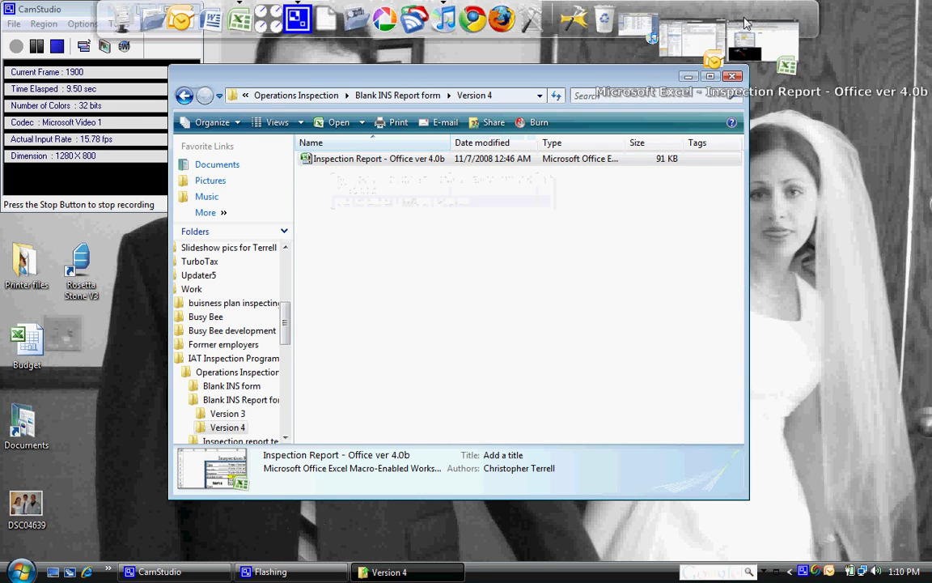
{"action": "left_click", "coordinate": [746, 23]}
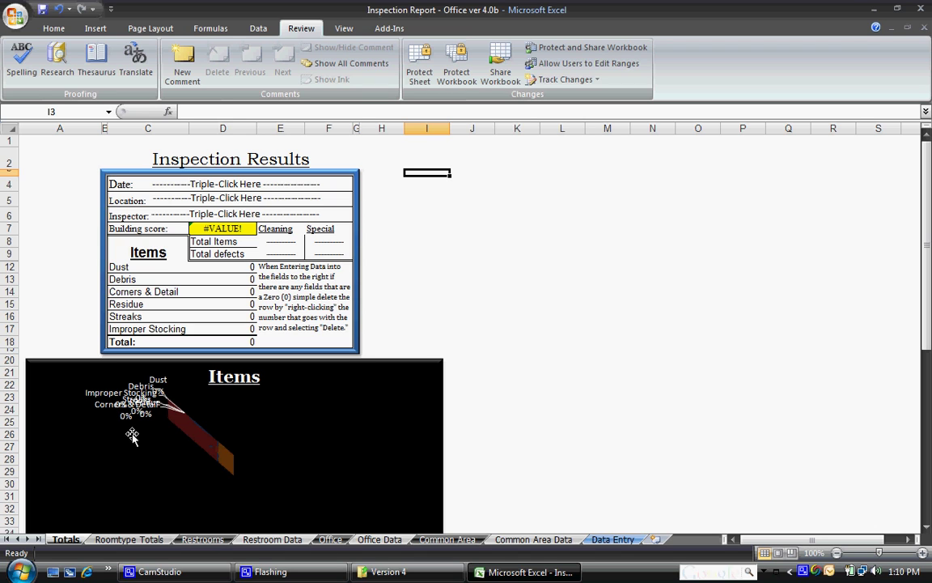
{"action": "left_click", "coordinate": [273, 539]}
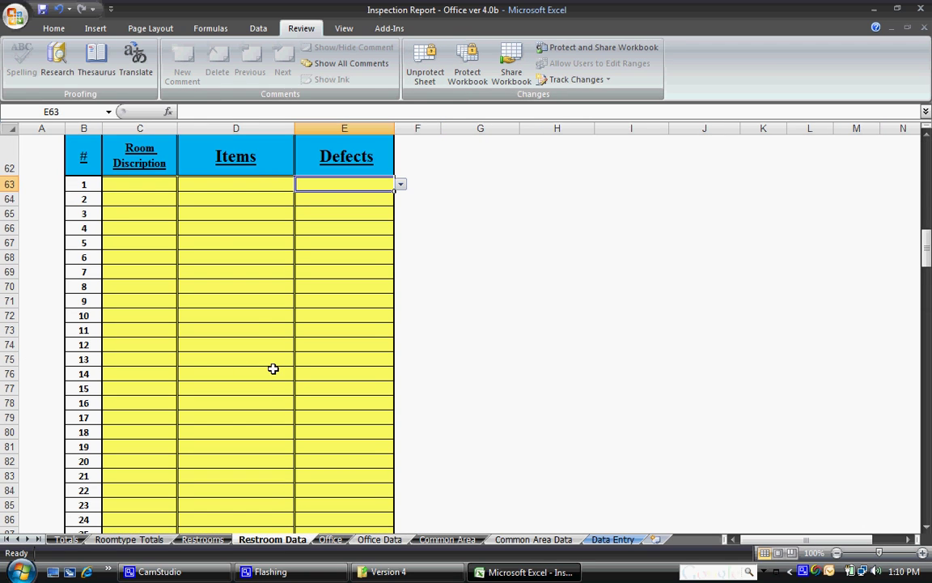
{"action": "left_click", "coordinate": [141, 194]}
{"action": "left_click", "coordinate": [137, 187]}
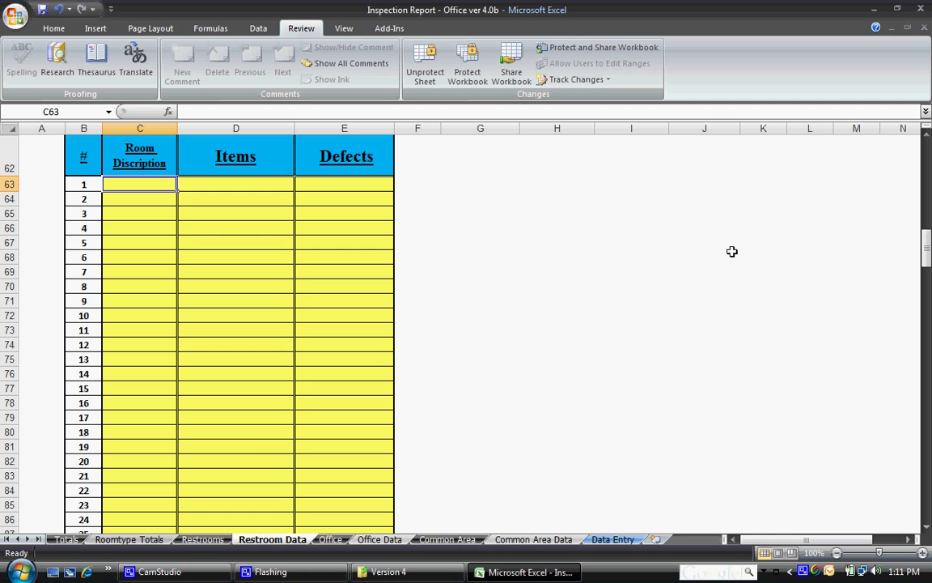
{"action": "left_click", "coordinate": [80, 256]}
{"action": "left_click", "coordinate": [83, 315]}
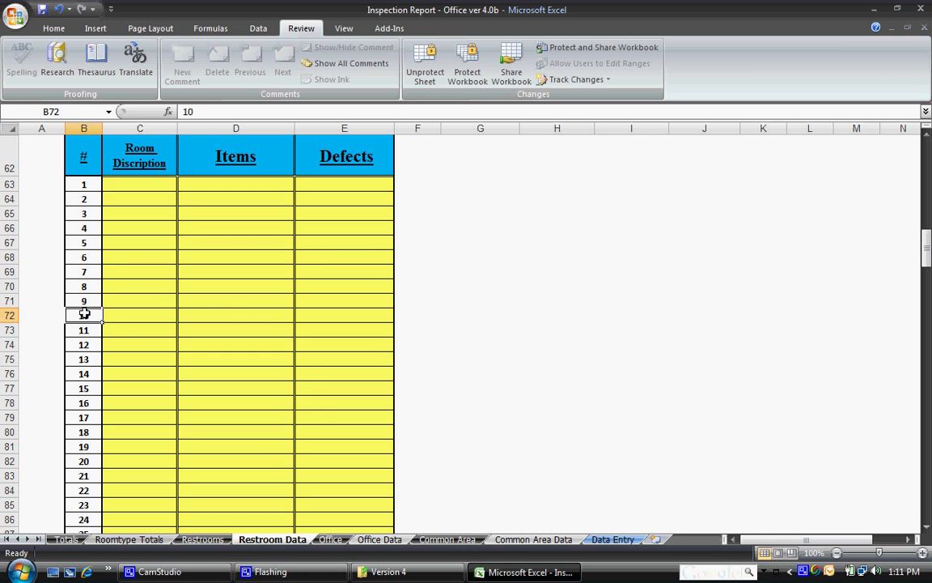
{"action": "left_click", "coordinate": [242, 301]}
{"action": "left_click", "coordinate": [321, 417]}
{"action": "left_click", "coordinate": [285, 431]}
{"action": "left_click", "coordinate": [304, 301]}
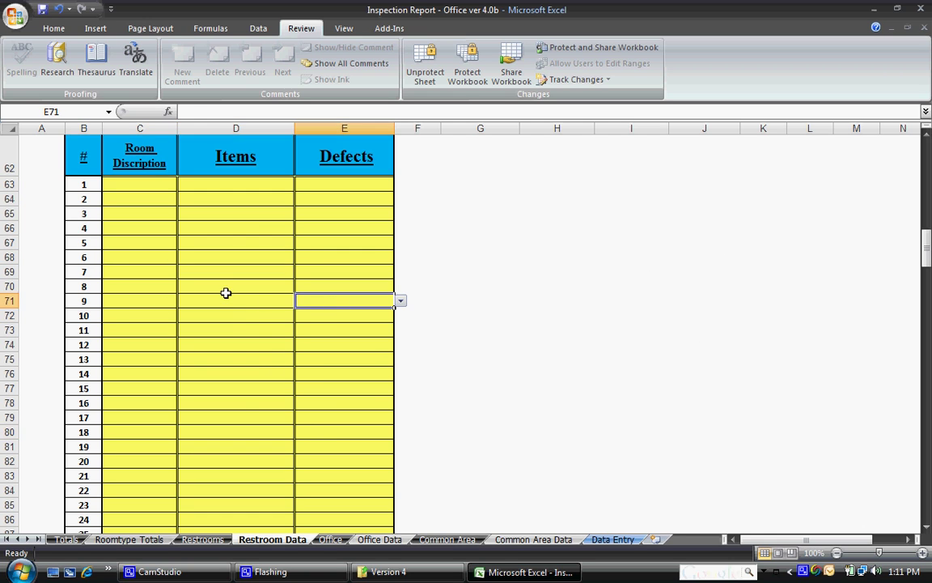
{"action": "left_click", "coordinate": [241, 229]}
{"action": "left_click", "coordinate": [343, 200]}
{"action": "left_click", "coordinate": [242, 240]}
{"action": "left_click", "coordinate": [243, 303]}
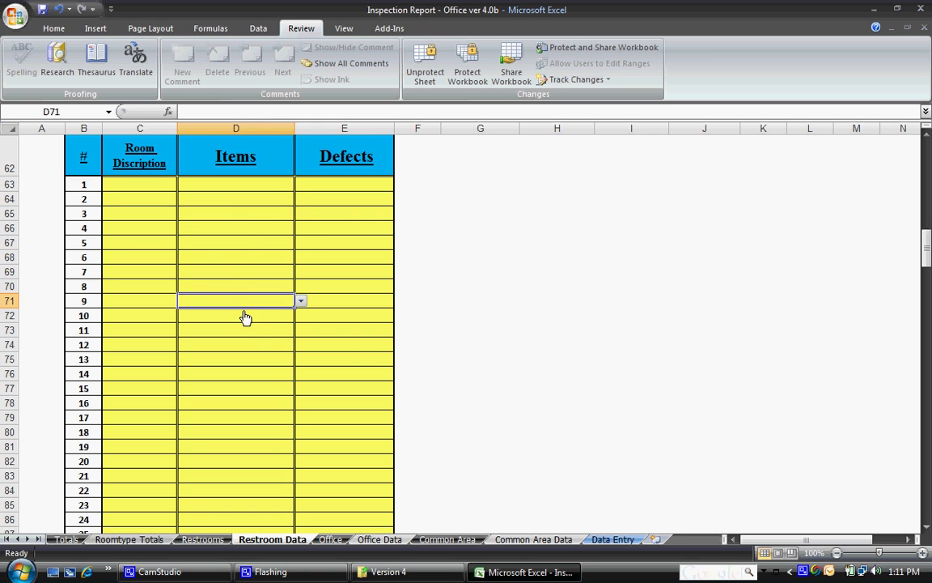
{"action": "right_click", "coordinate": [11, 227]}
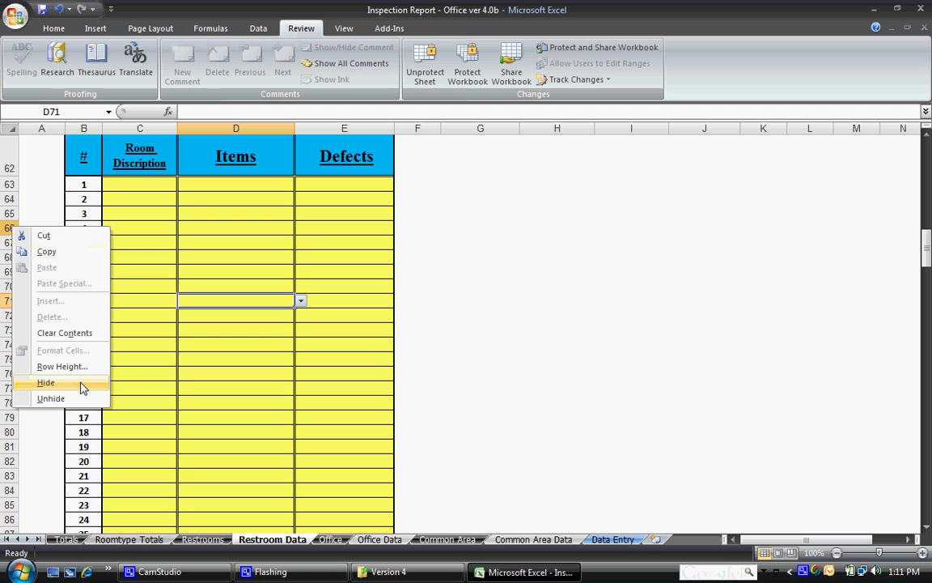
{"action": "key", "text": "Escape"}
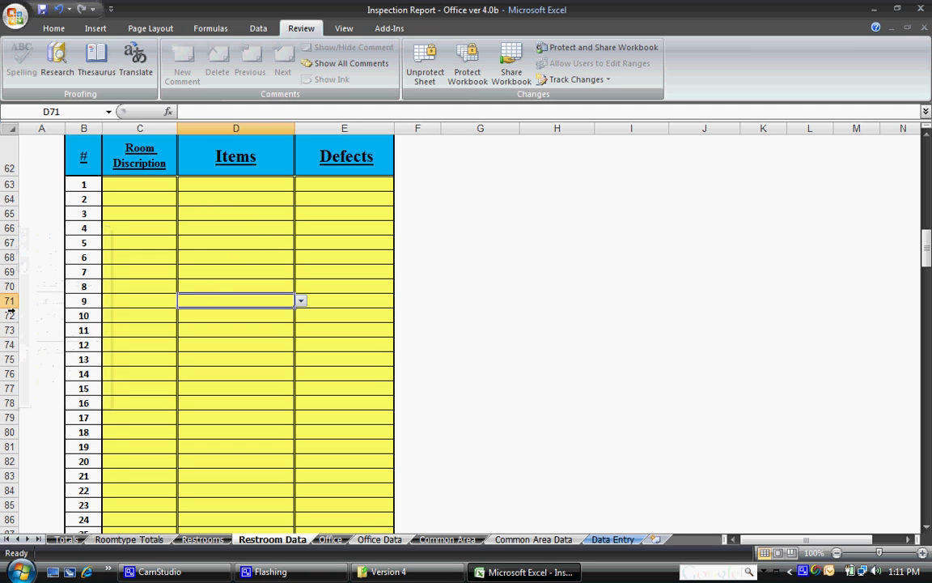
{"action": "right_click", "coordinate": [17, 306]}
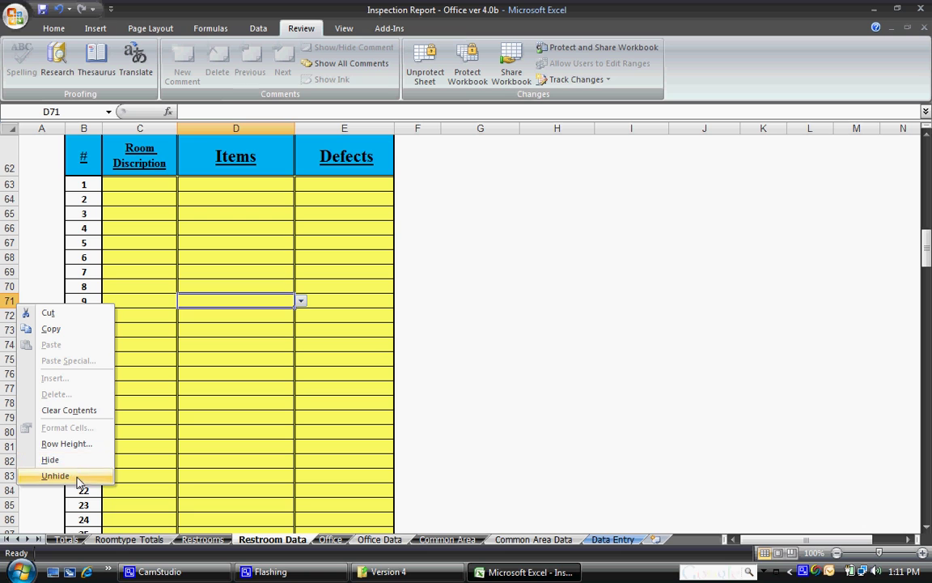
{"action": "key", "text": "Escape"}
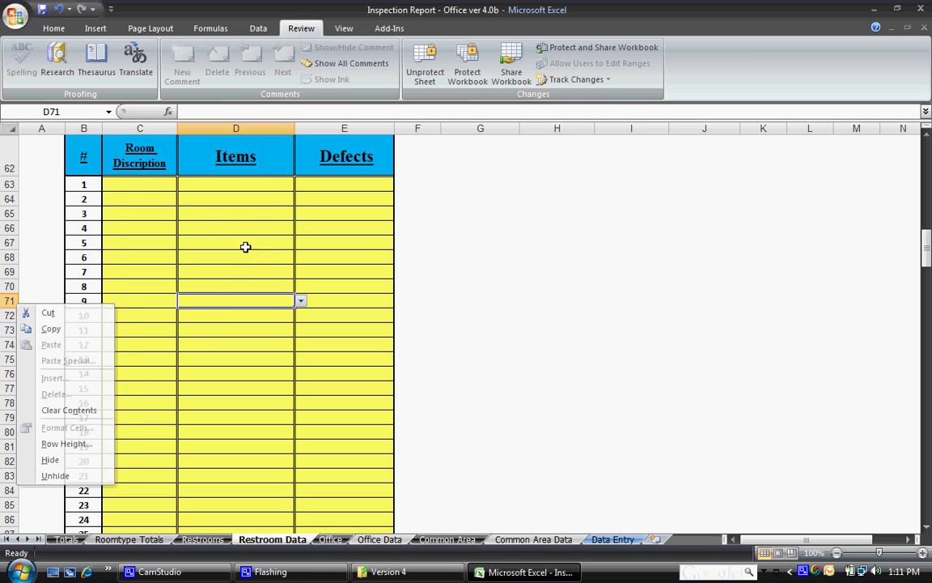
Browse the full list of selectable items for entry 1 in the Items column.
{"action": "left_click", "coordinate": [273, 181]}
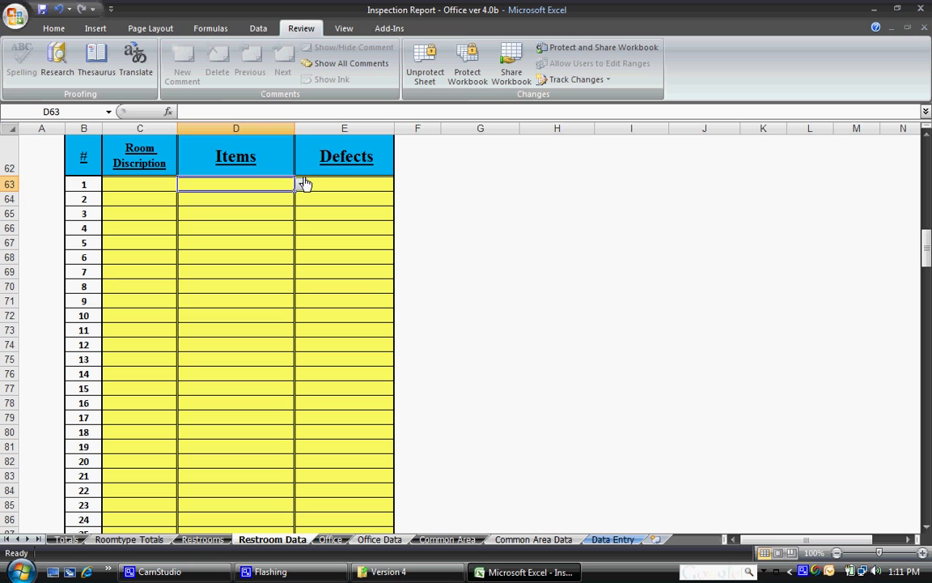
{"action": "left_click", "coordinate": [301, 186]}
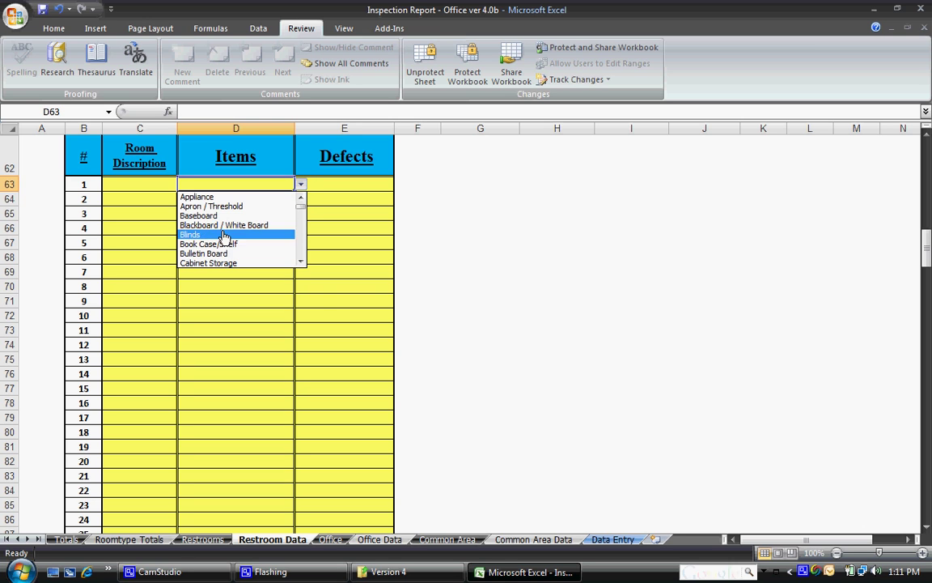
{"action": "left_click", "coordinate": [301, 263]}
{"action": "left_click_drag", "start_coordinate": [301, 262], "coordinate": [301, 263]}
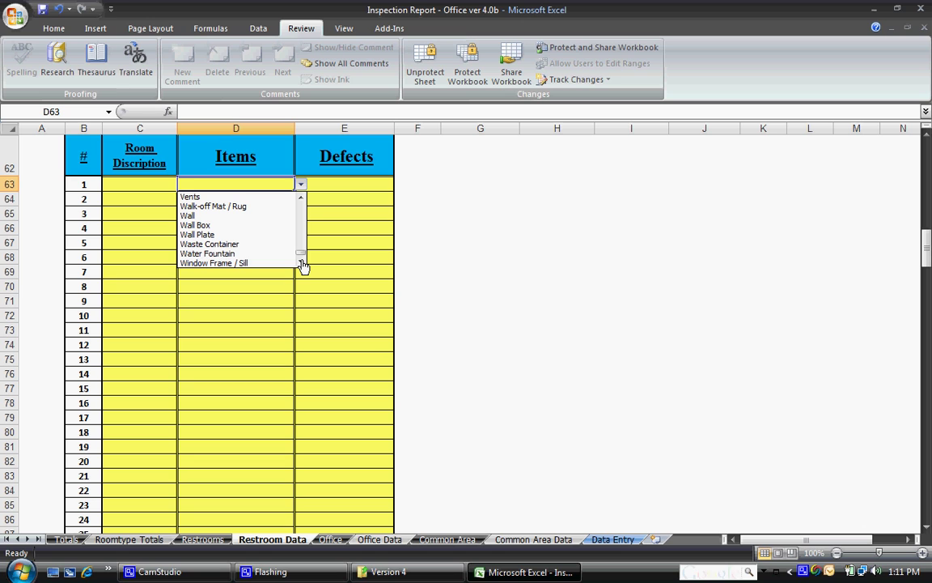
{"action": "left_click", "coordinate": [340, 184]}
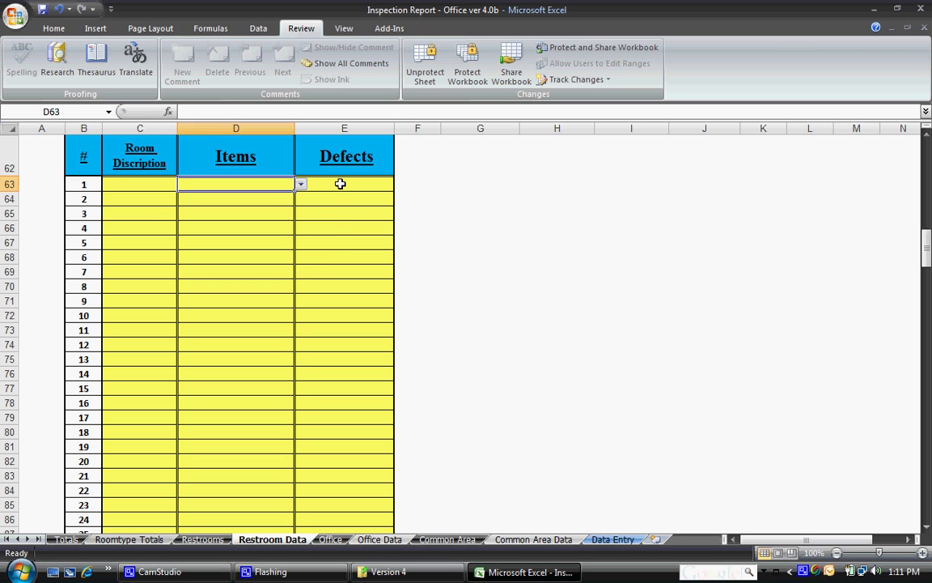
Choose D - Dust as the defect for entry 1 and clear that cell again.
{"action": "left_click", "coordinate": [340, 184]}
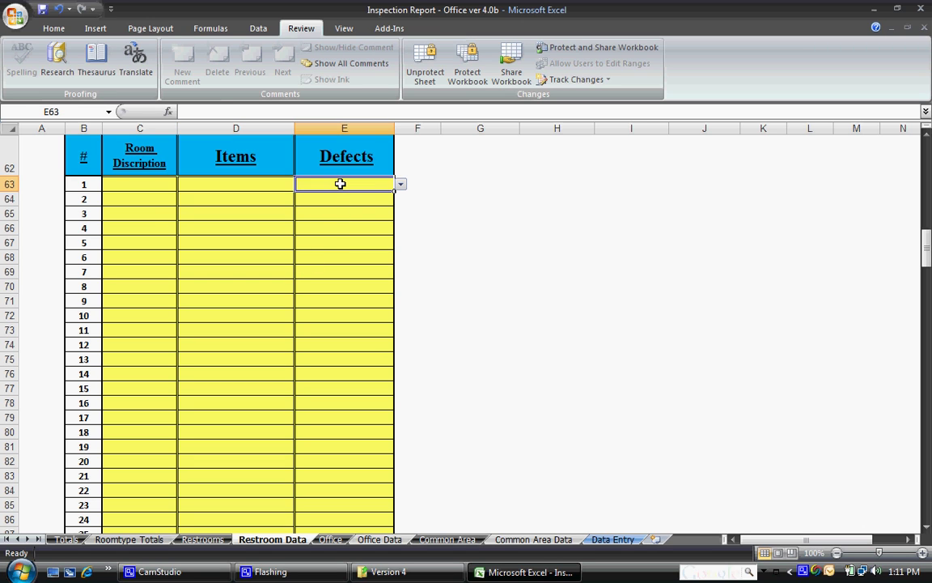
{"action": "left_click", "coordinate": [401, 185]}
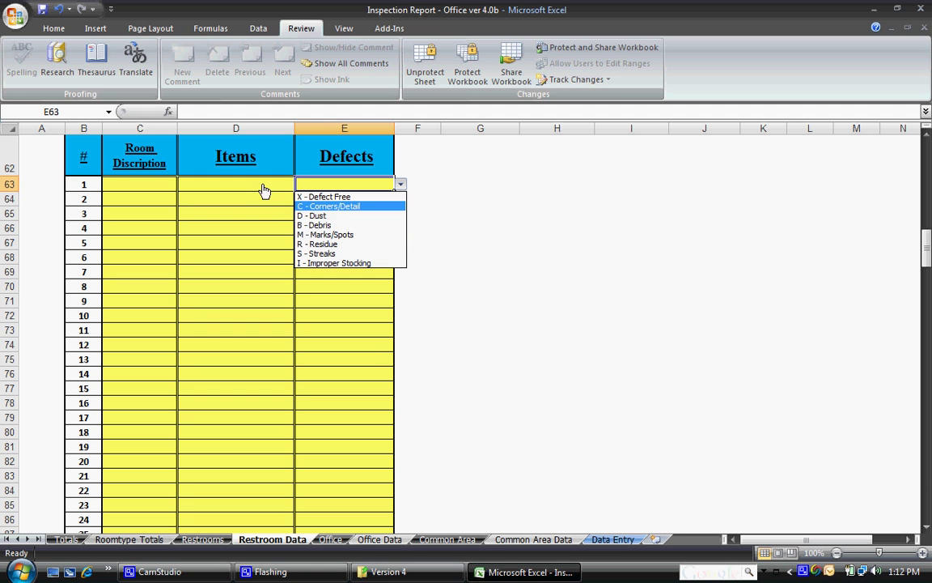
{"action": "left_click", "coordinate": [339, 216]}
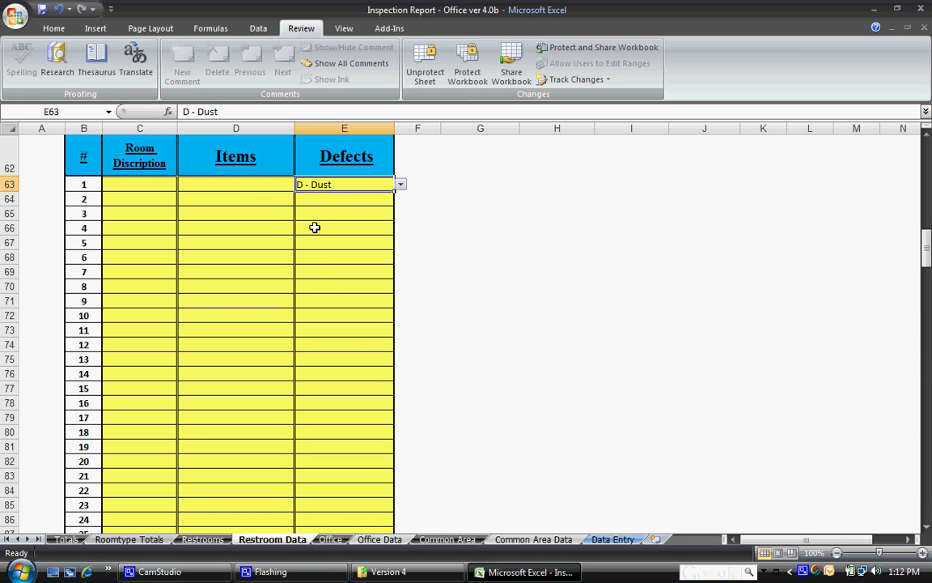
{"action": "key", "text": "Delete"}
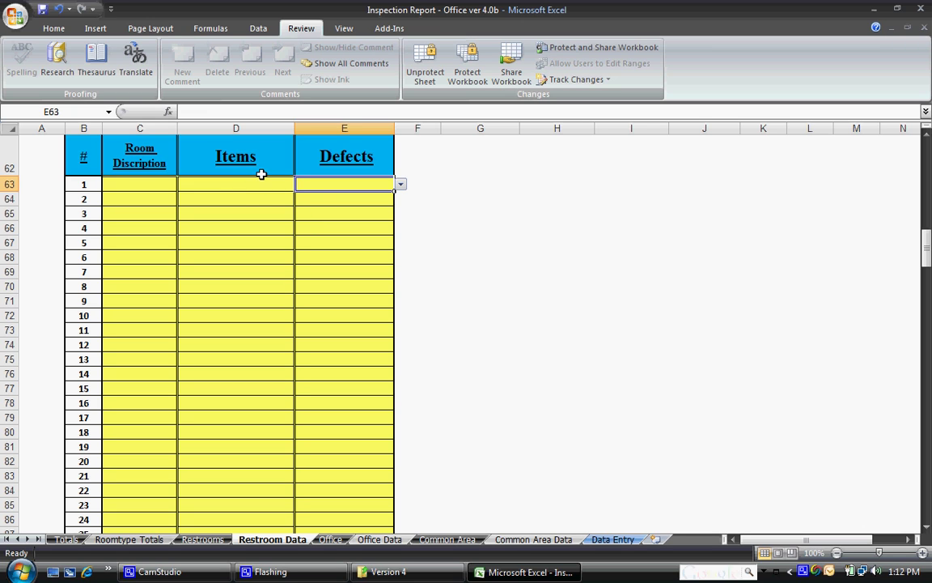
Fill in entry 1 with the item Baseboard and the defect X - Defect Free.
{"action": "left_click", "coordinate": [225, 184]}
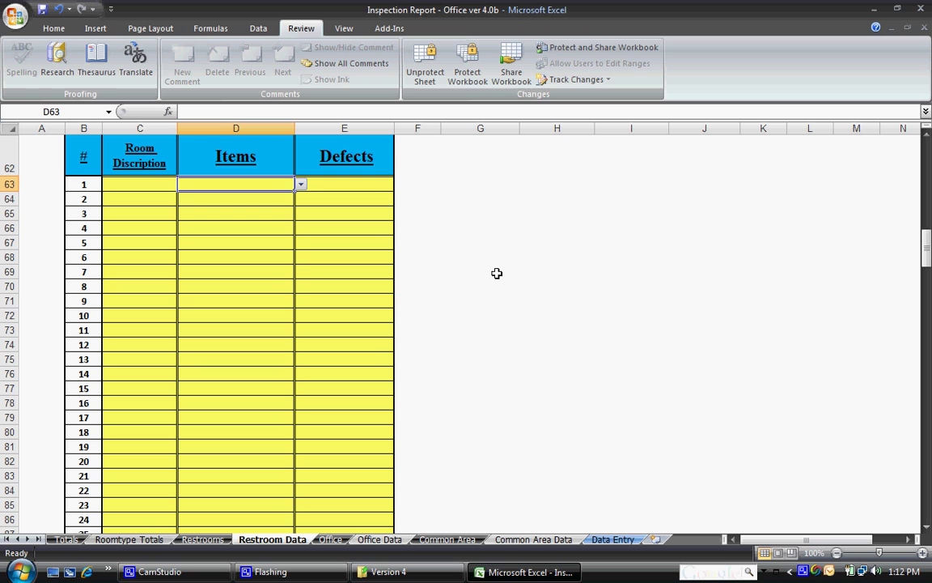
{"action": "type", "text": "baseboard"}
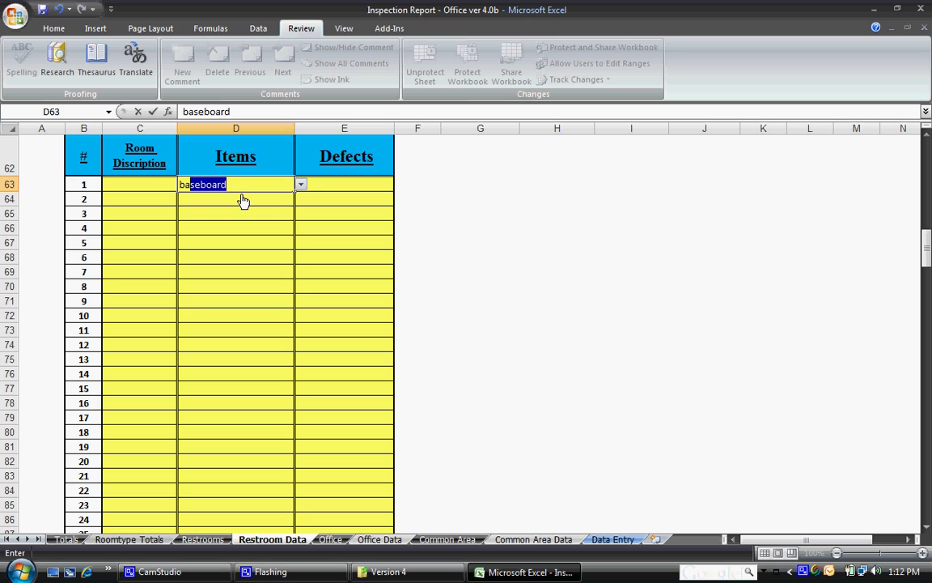
{"action": "key", "text": "Tab"}
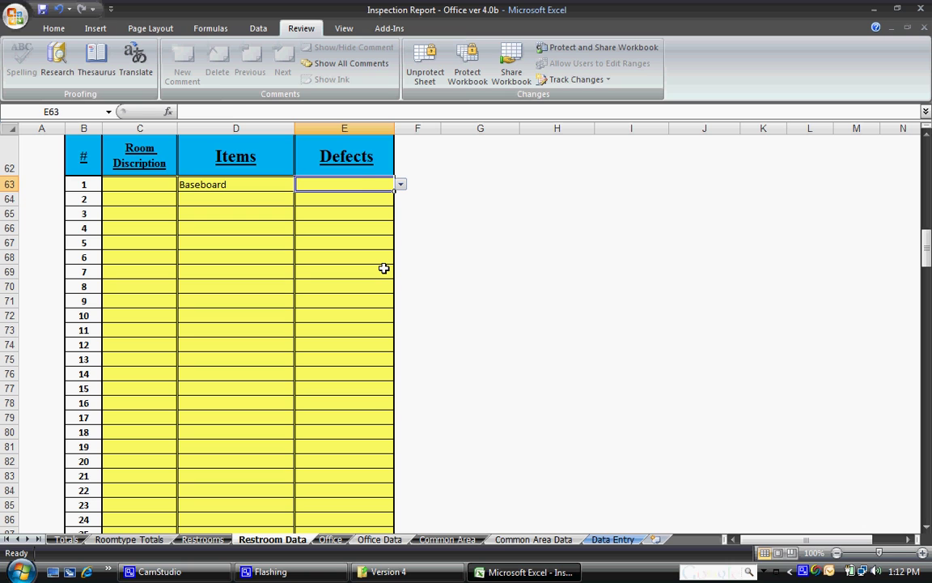
{"action": "type", "text": "x"}
{"action": "key", "text": "Return"}
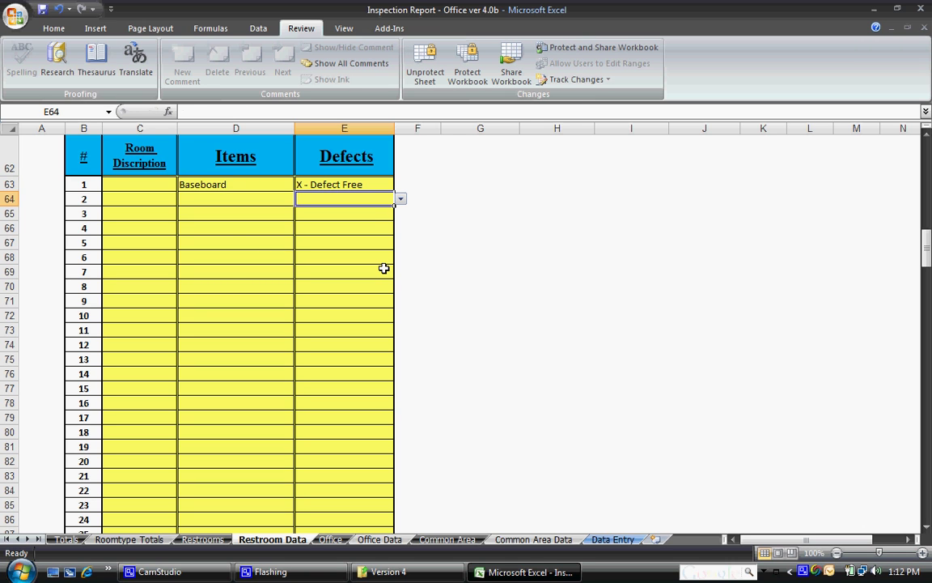
Fill in entry 2 with the item Book Case/Shelf and the defect D - Dust.
{"action": "key", "text": "Left"}
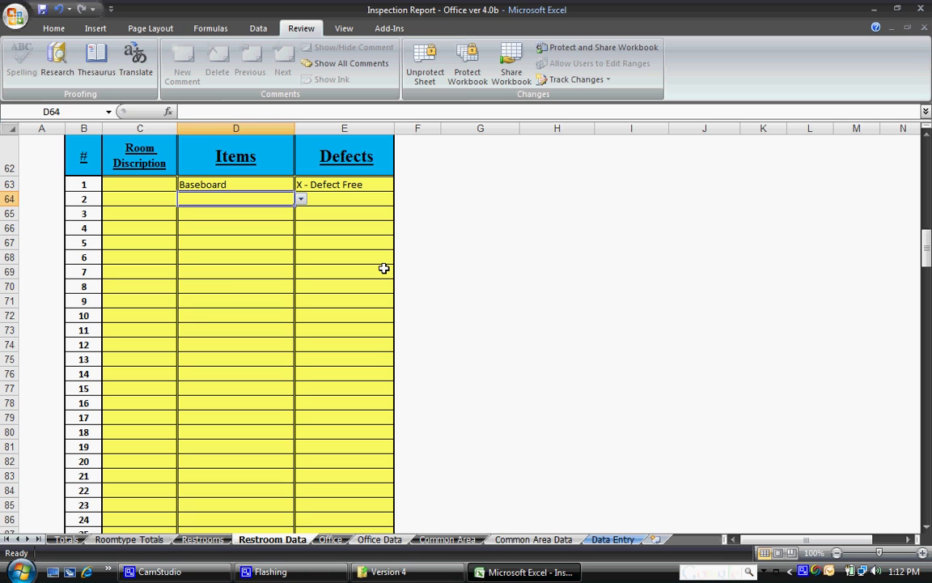
{"action": "type", "text": "book Case/Shelf"}
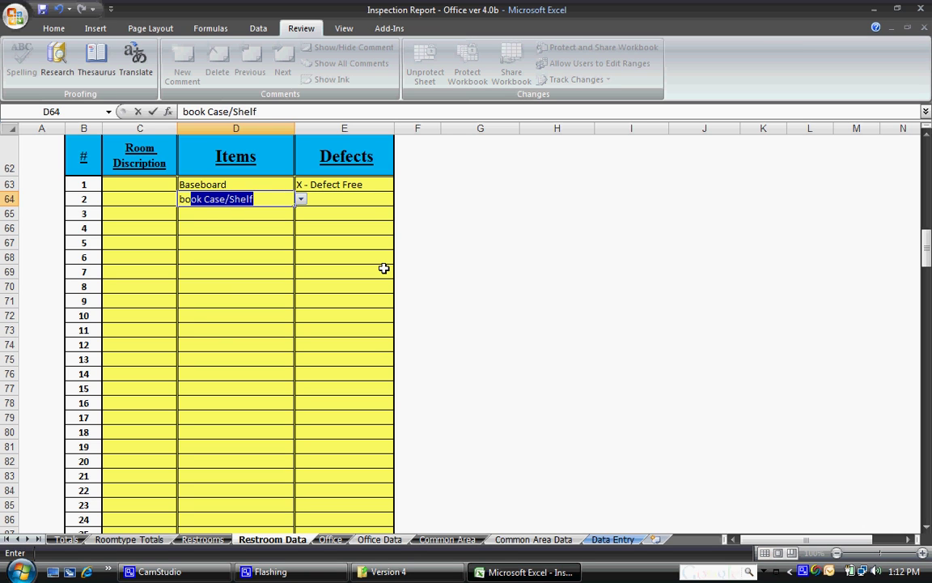
{"action": "key", "text": "Tab"}
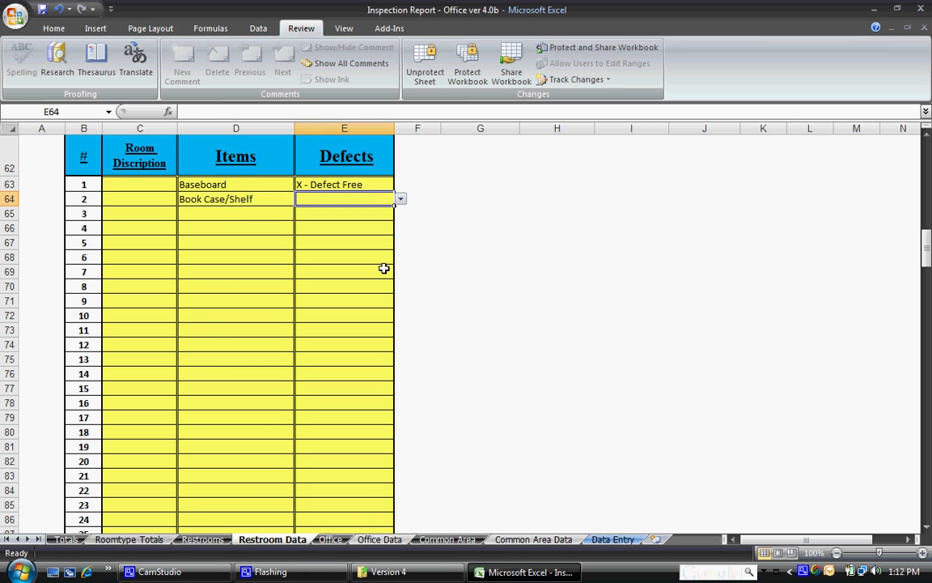
{"action": "type", "text": "d - Dust"}
{"action": "key", "text": "Return"}
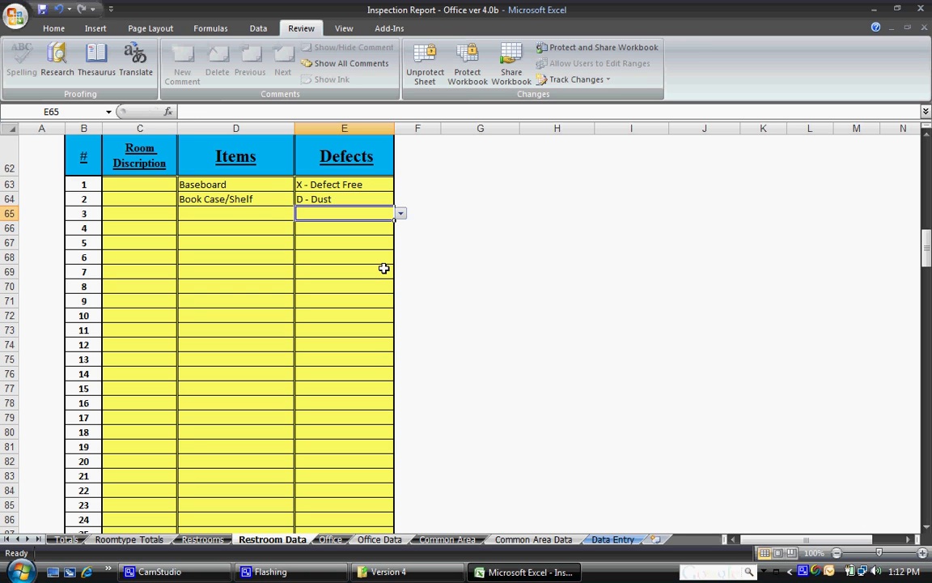
Fill in entry 3 with the item Window Frame / Sill and the defect X - Defect Free.
{"action": "key", "text": "Left"}
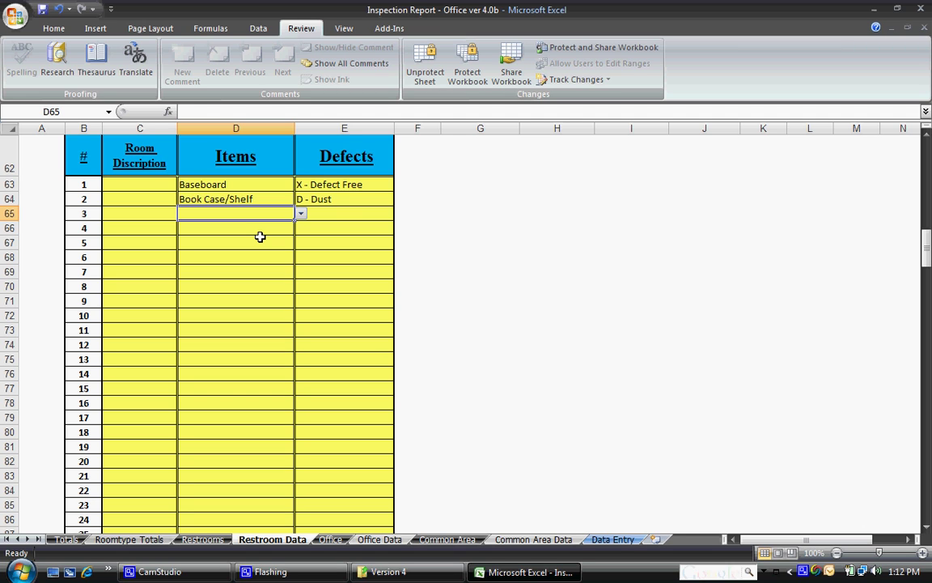
{"action": "type", "text": "window Frame / Sill"}
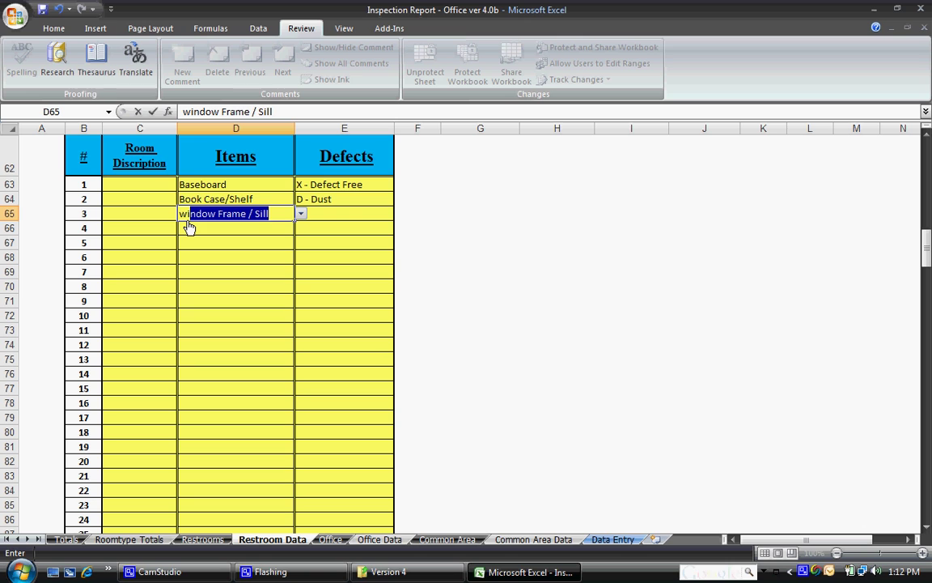
{"action": "key", "text": "Return"}
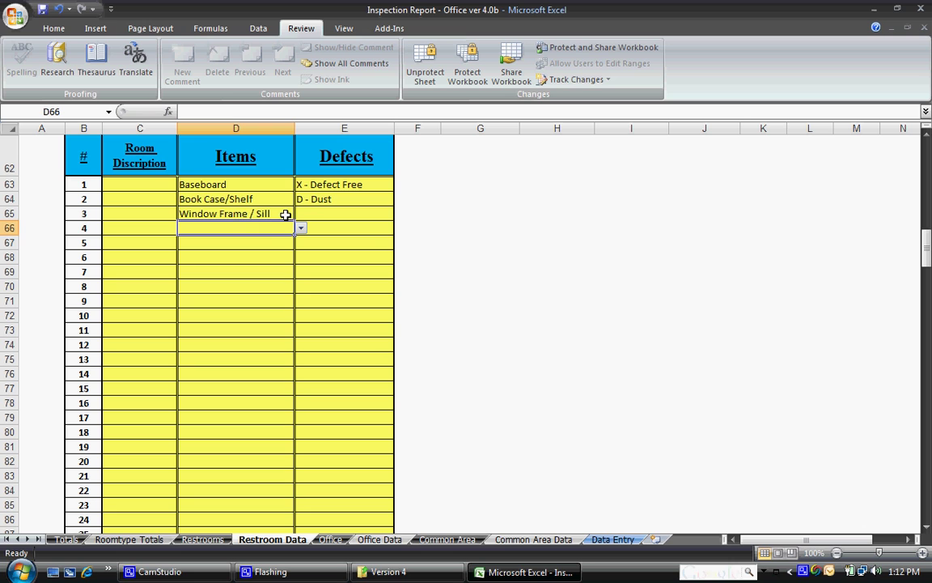
{"action": "left_click", "coordinate": [343, 210]}
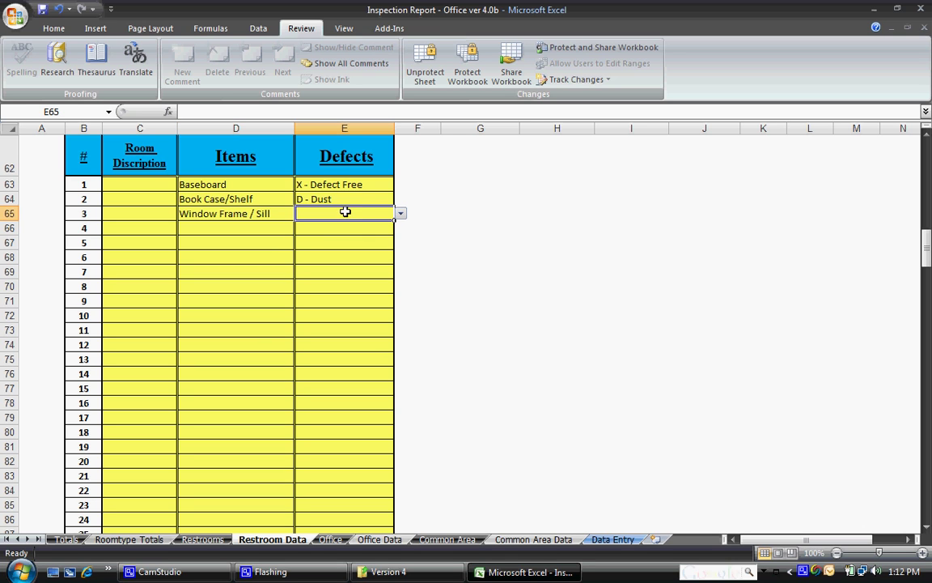
{"action": "type", "text": "x - Defect Free"}
{"action": "key", "text": "Return"}
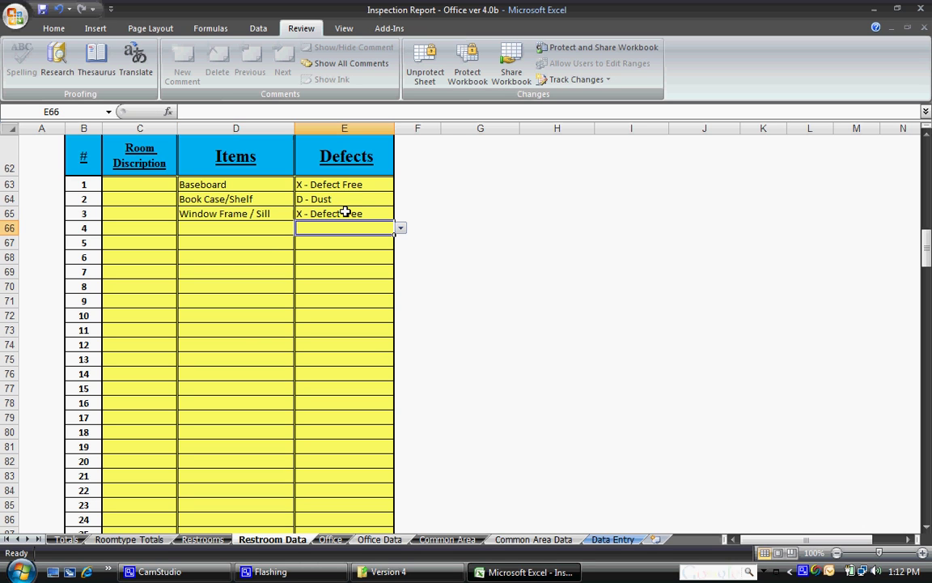
Fill in entry 4 with the item chair and the defect D - Dust.
{"action": "key", "text": "Left"}
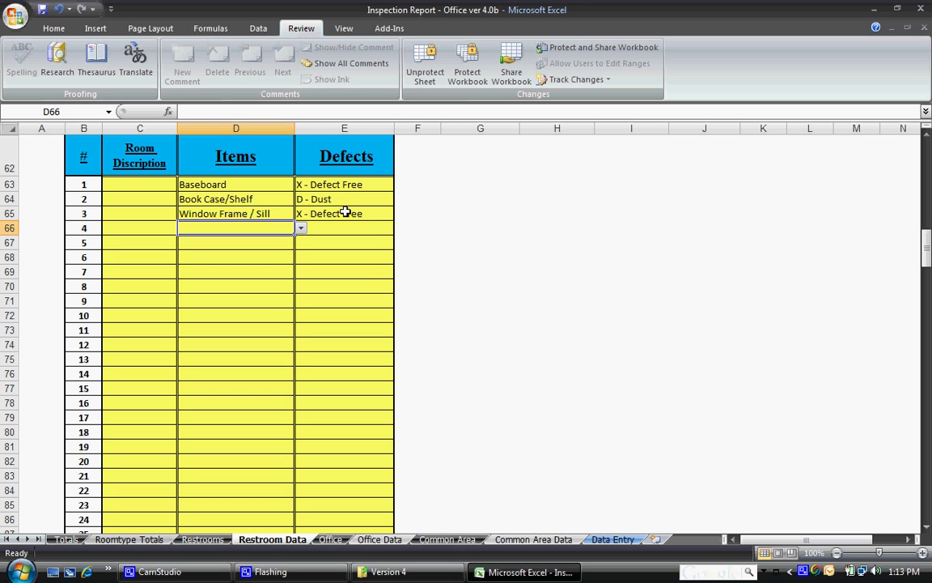
{"action": "type", "text": "cha"}
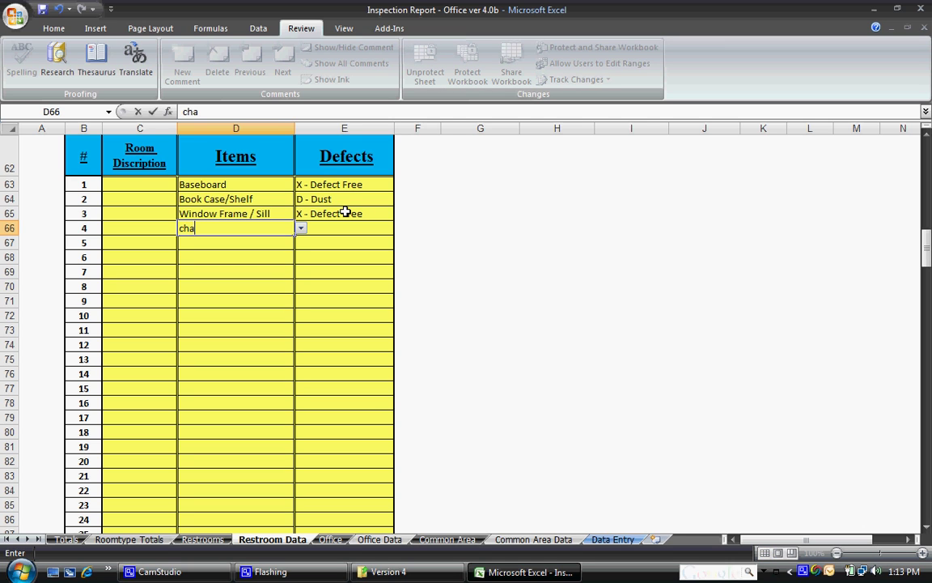
{"action": "type", "text": "ir"}
{"action": "key", "text": "Tab"}
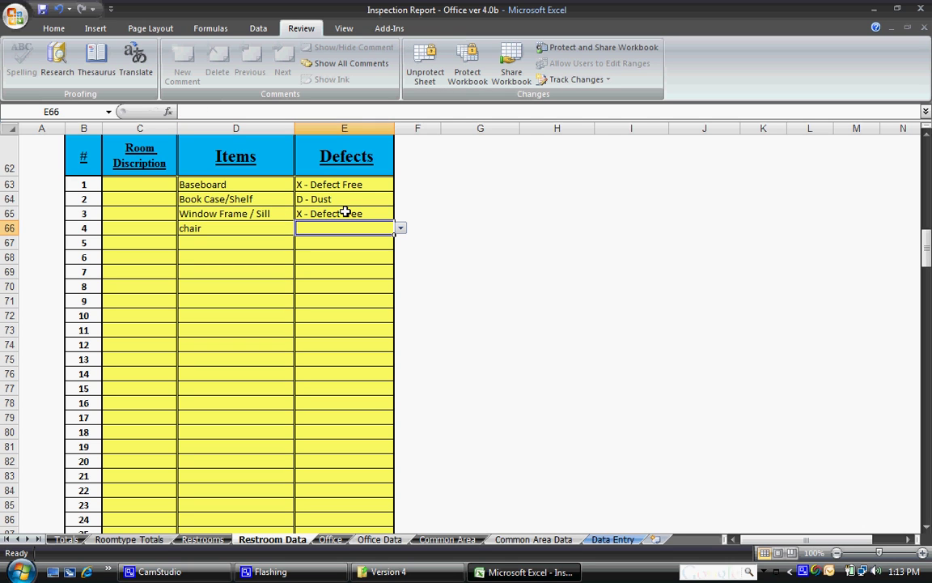
{"action": "type", "text": "d"}
{"action": "key", "text": "Return"}
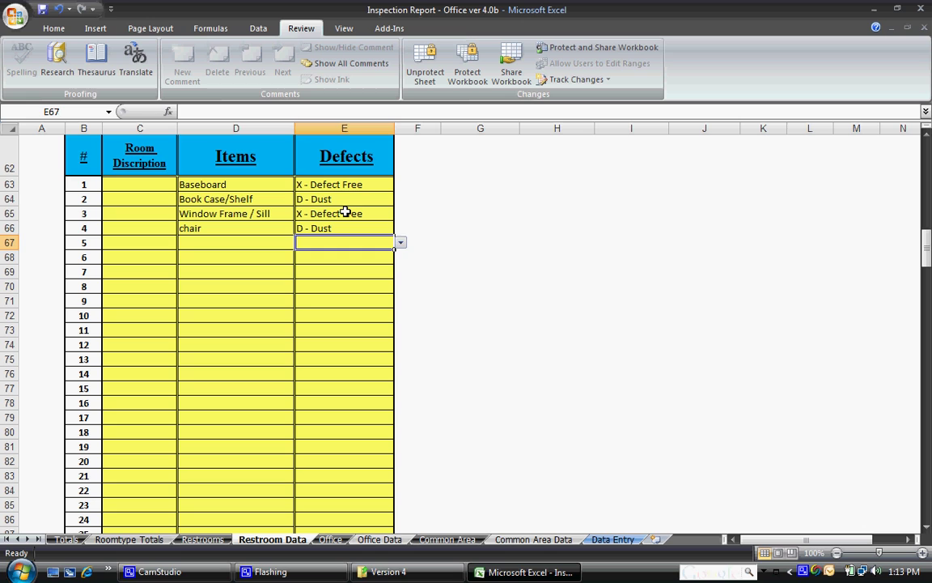
Fill in entry 5 with the item Filing Cabinet and the defect R - Residue.
{"action": "key", "text": "Left"}
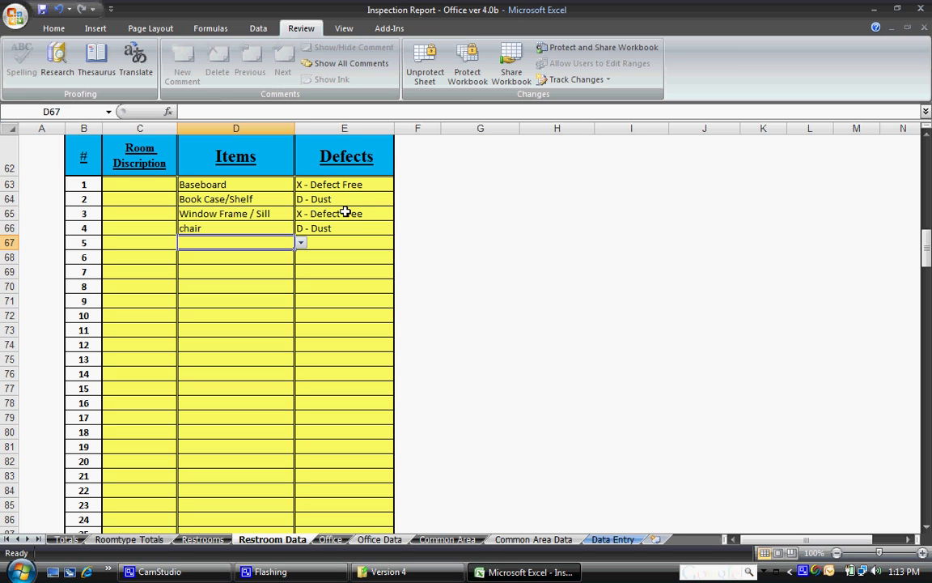
{"action": "type", "text": "filing Cabinet"}
{"action": "key", "text": "Tab"}
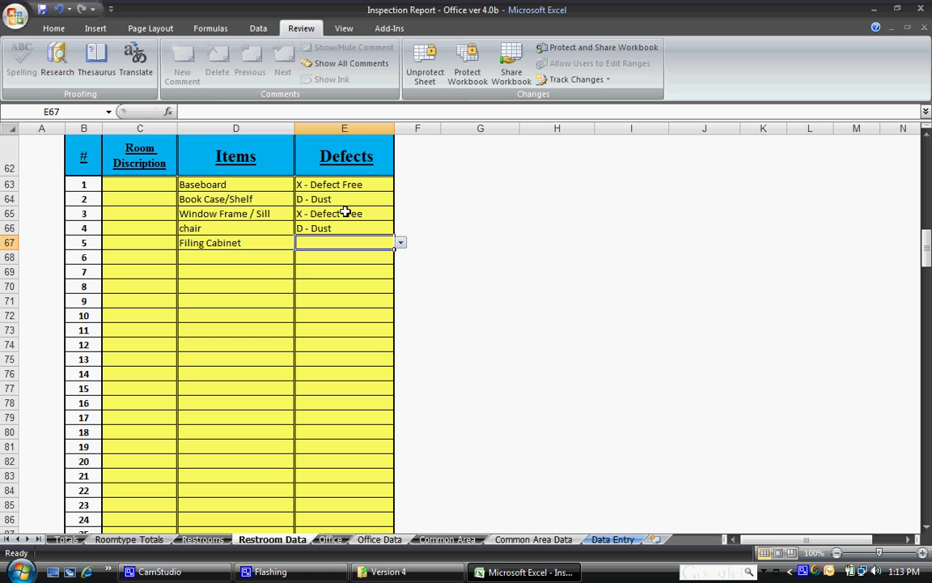
{"action": "type", "text": "r"}
{"action": "key", "text": "Return"}
Fill in entry 6 with the item Carpet and the defect X - Defect Free.
{"action": "key", "text": "Left"}
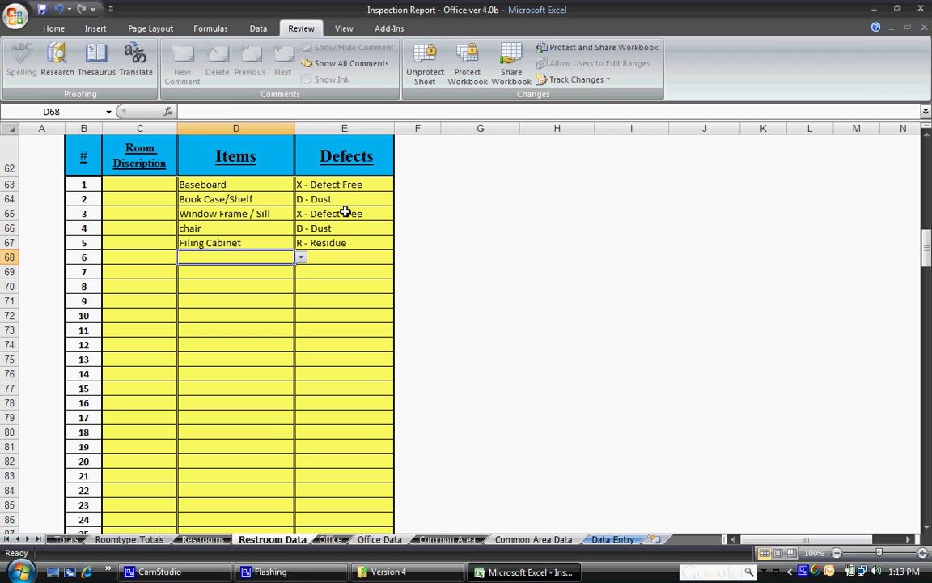
{"action": "type", "text": "carpet"}
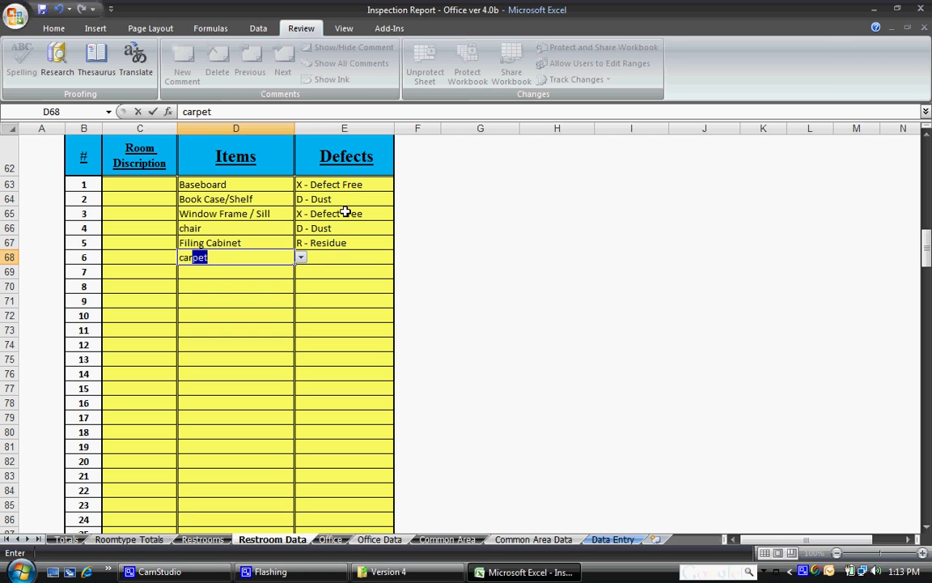
{"action": "key", "text": "Tab"}
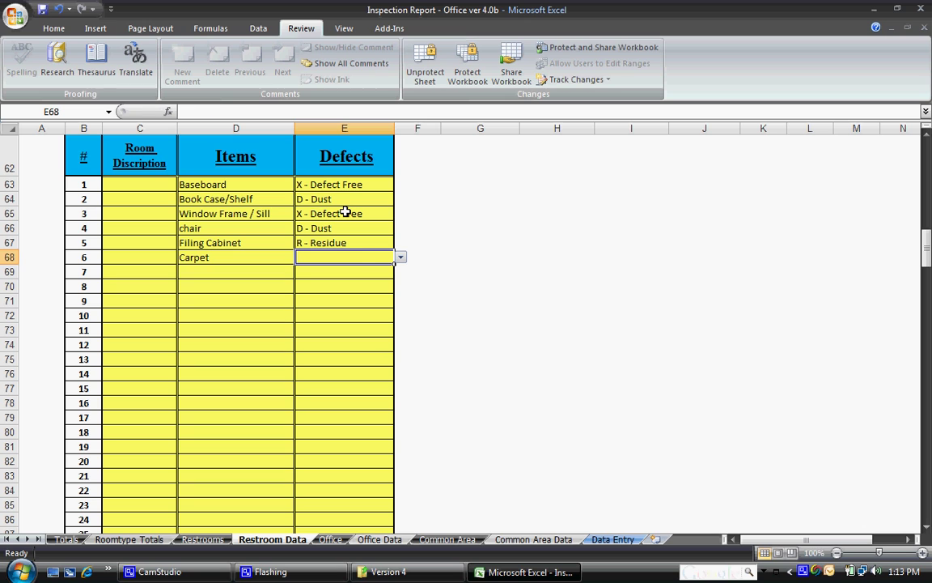
{"action": "type", "text": "x"}
{"action": "key", "text": "Return"}
Fill in entry 7 with the item Walk-off Mat / Rug and the defect X - Defect Free.
{"action": "key", "text": "Left"}
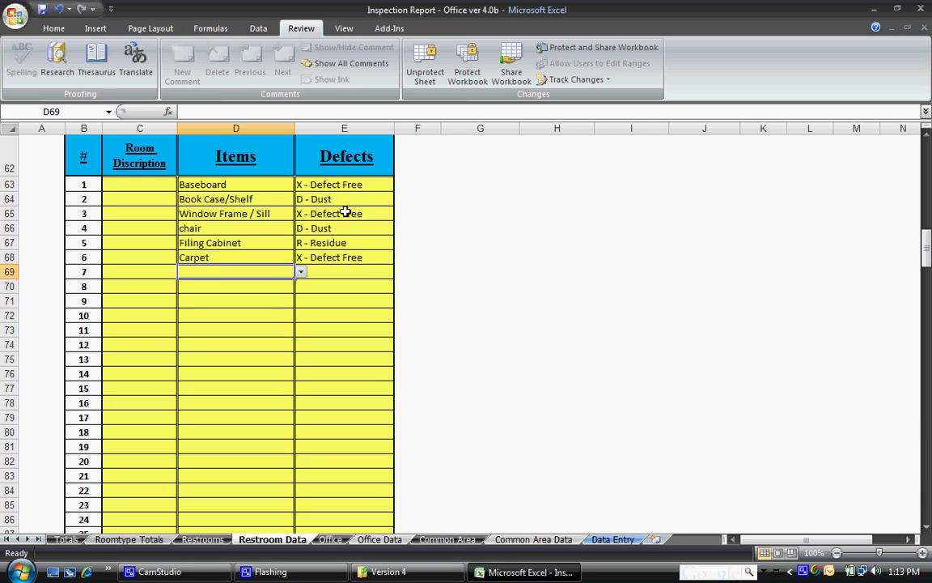
{"action": "type", "text": "walk-off Mat / Rug"}
{"action": "key", "text": "Tab"}
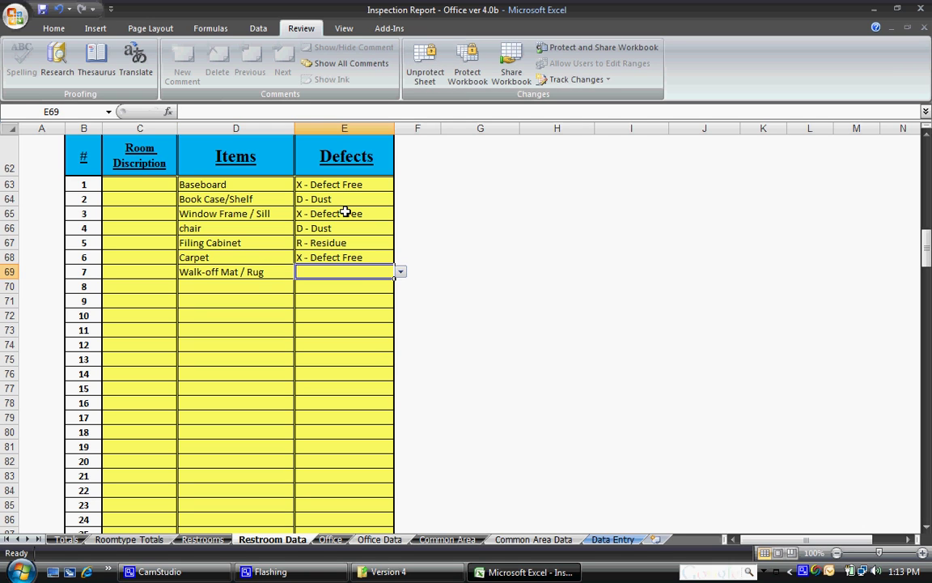
{"action": "type", "text": "x"}
{"action": "key", "text": "Return"}
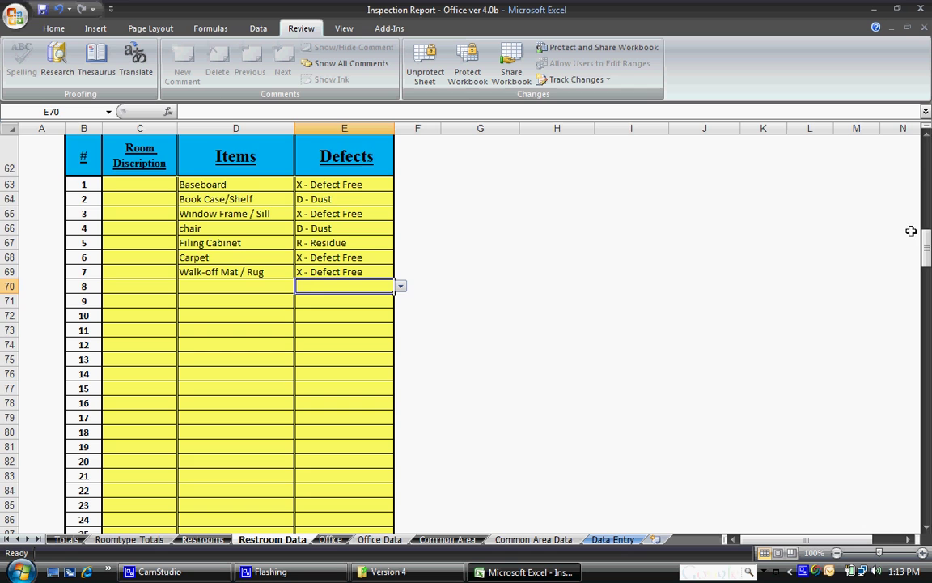
Check the item and defect counts below entry 200, and return to the first entries of the table.
{"action": "left_click_drag", "start_coordinate": [928, 248], "coordinate": [927, 500]}
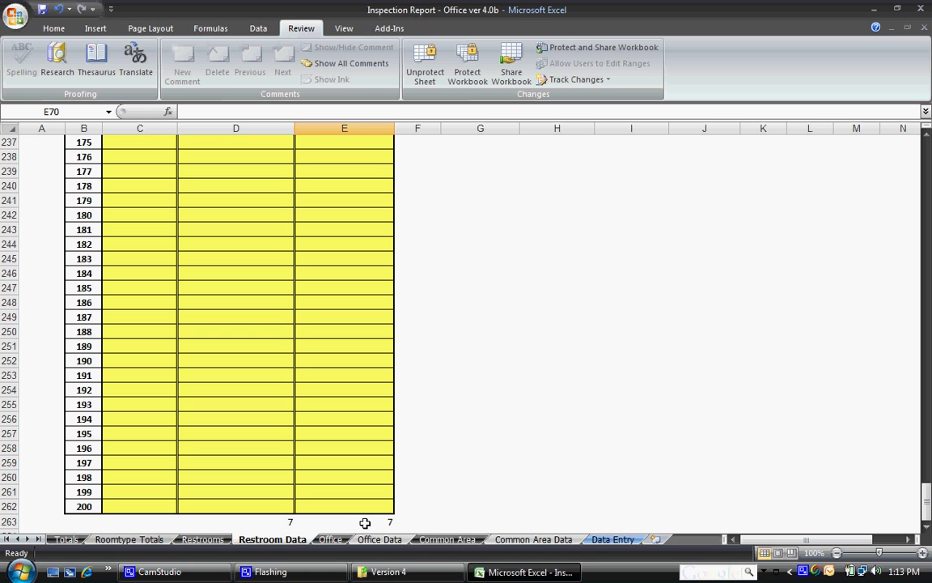
{"action": "scroll", "coordinate": [376, 517], "scroll_direction": "up", "scroll_amount": 16}
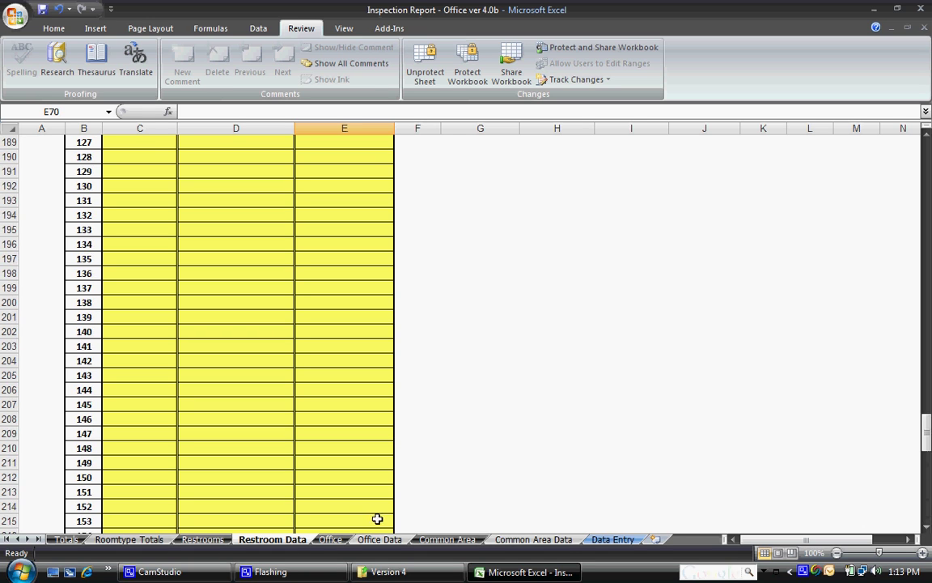
{"action": "scroll", "coordinate": [377, 519], "scroll_direction": "up", "scroll_amount": 6}
{"action": "left_click_drag", "start_coordinate": [921, 414], "coordinate": [922, 158]}
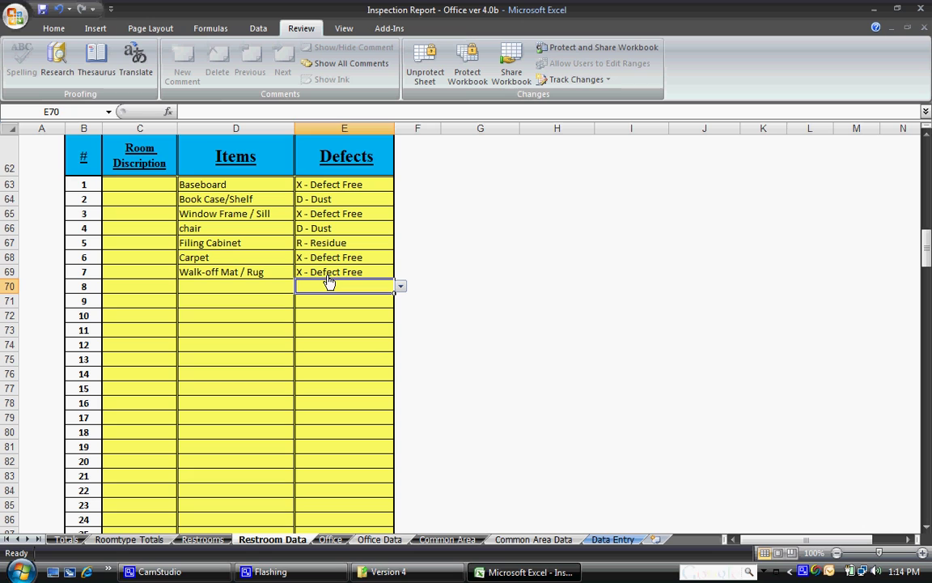
Clear the X - Defect Free defects of entries 1, 3, 6 and 7.
{"action": "left_click", "coordinate": [320, 188]}
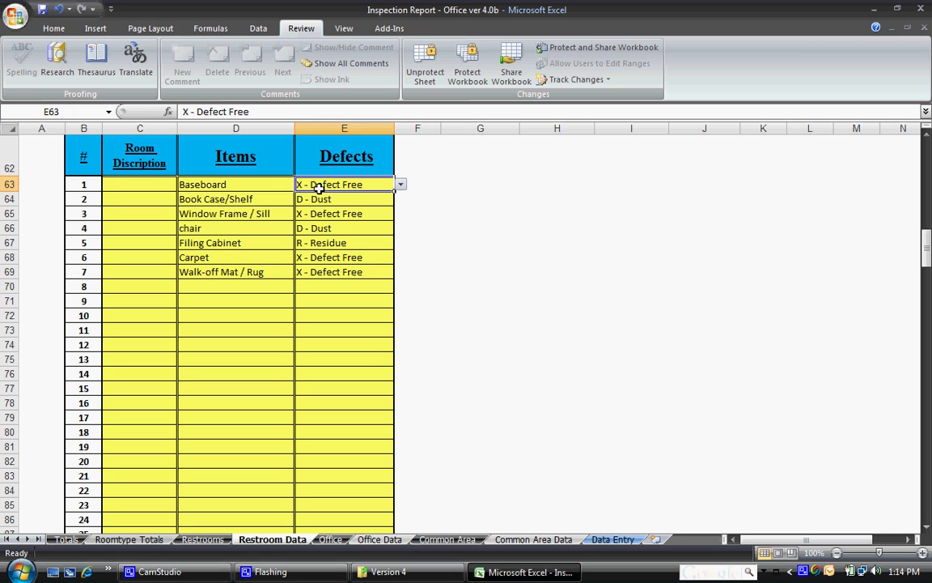
{"action": "key", "text": "Delete"}
{"action": "left_click", "coordinate": [327, 212]}
{"action": "key", "text": "Delete"}
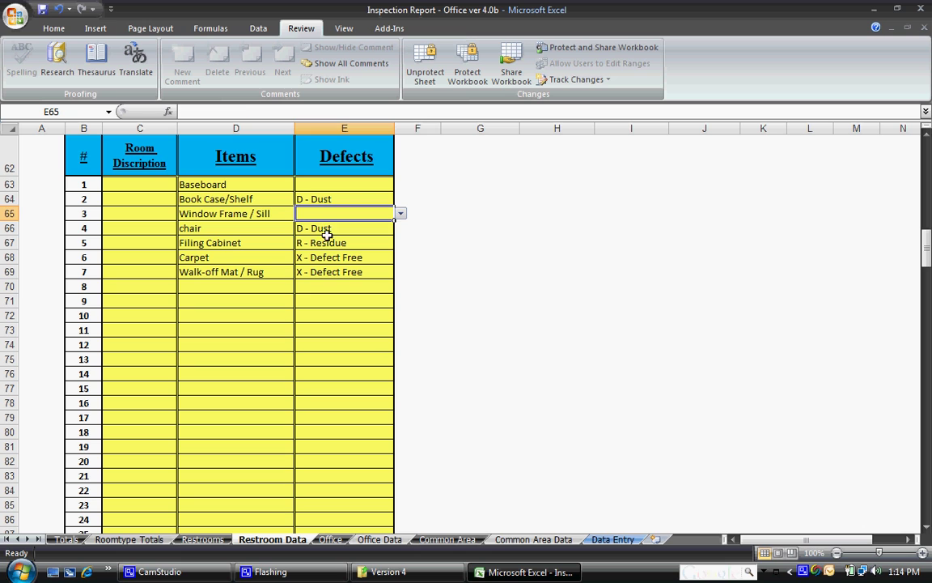
{"action": "left_click", "coordinate": [326, 257]}
{"action": "key", "text": "Delete"}
{"action": "left_click", "coordinate": [332, 270]}
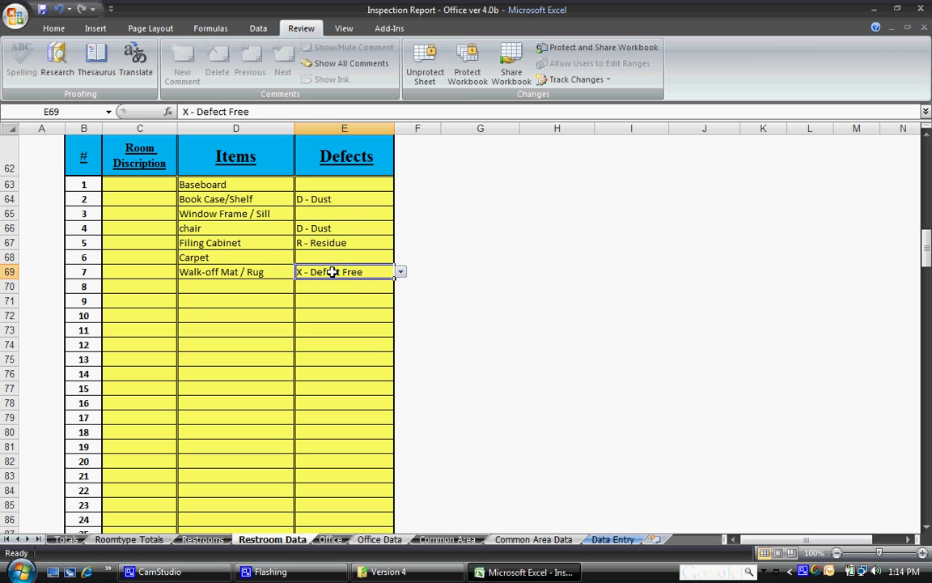
{"action": "key", "text": "Delete"}
Enter X - Defect Free again as the defect for entries 1, 3, 6 and 7.
{"action": "left_click", "coordinate": [342, 189]}
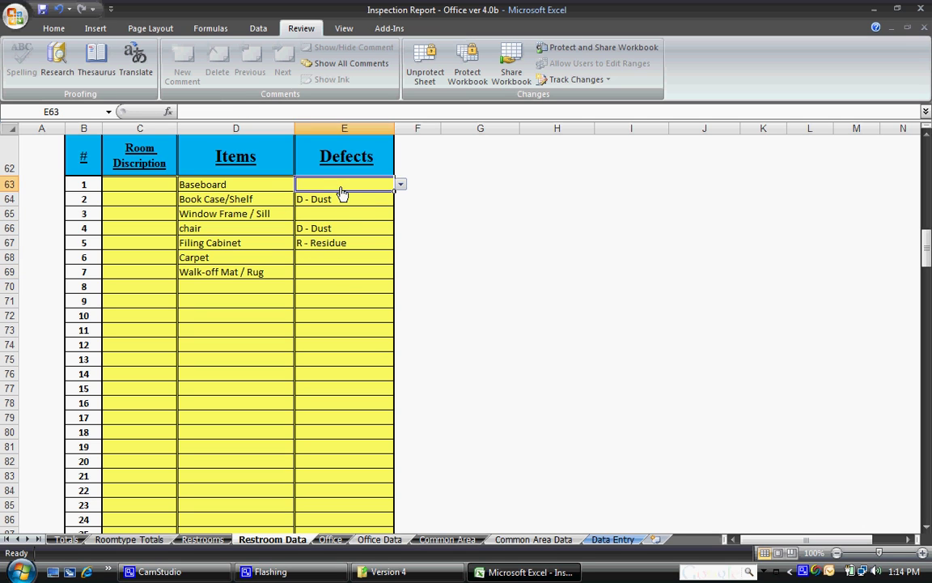
{"action": "type", "text": "X - Defect Free"}
{"action": "key", "text": "Return"}
{"action": "key", "text": "Return"}
{"action": "type", "text": "x"}
{"action": "key", "text": "Return"}
{"action": "key", "text": "Return"}
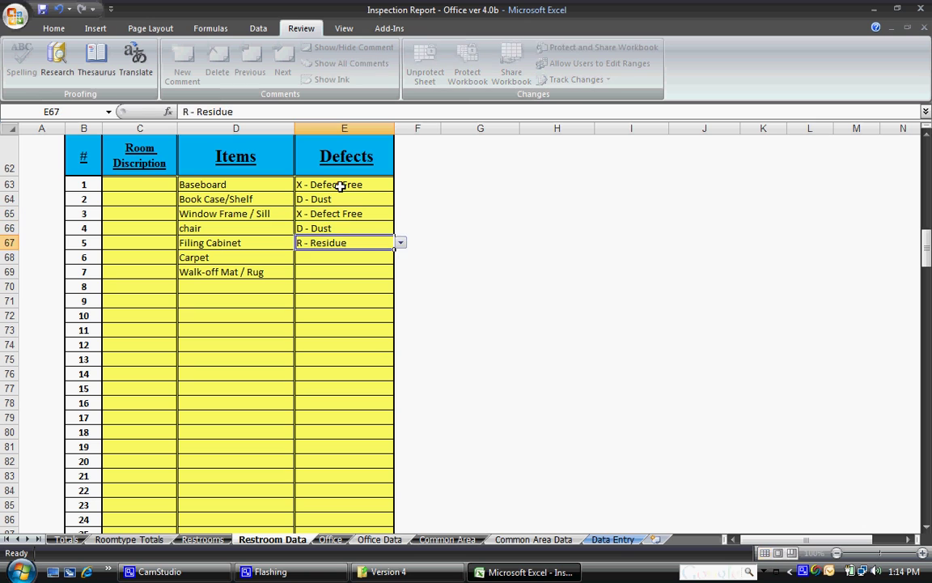
{"action": "key", "text": "Return"}
{"action": "type", "text": "x"}
{"action": "key", "text": "Return"}
{"action": "type", "text": "x"}
{"action": "key", "text": "Return"}
{"action": "key", "text": "Up"}
{"action": "key", "text": "Up"}
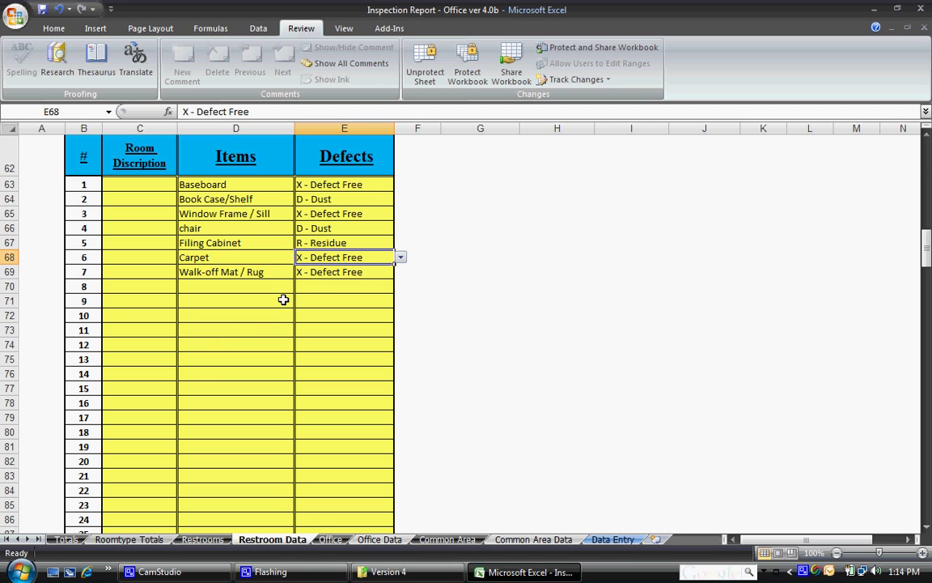
Empty the defect cells of Baseboard, Window Frame / Sill, Carpet and Walk-off Mat / Rug, keeping their item names.
{"action": "scroll", "coordinate": [321, 278], "scroll_direction": "up", "scroll_amount": 2}
{"action": "scroll", "coordinate": [320, 281], "scroll_direction": "up", "scroll_amount": 2}
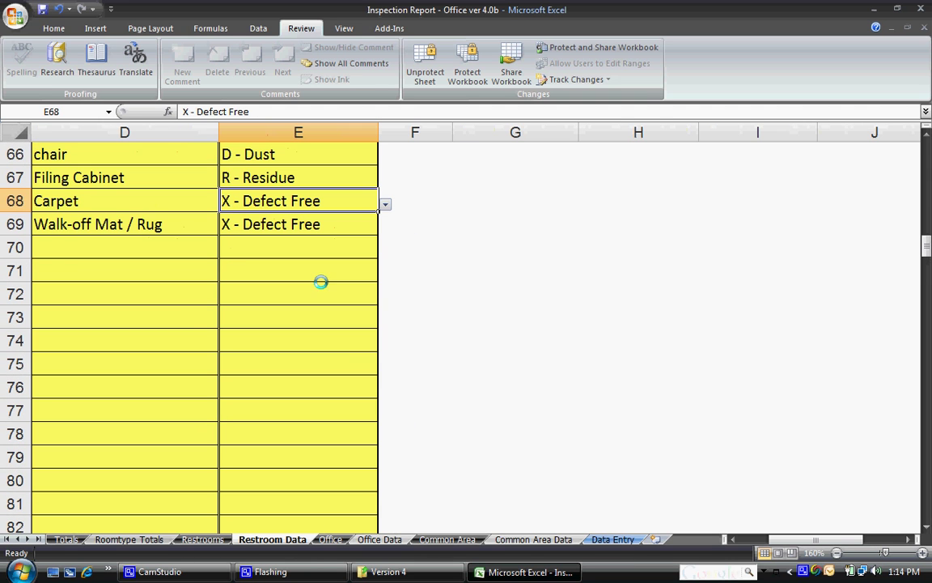
{"action": "scroll", "coordinate": [222, 265], "scroll_direction": "up", "scroll_amount": 1}
{"action": "scroll", "coordinate": [256, 304], "scroll_direction": "left", "scroll_amount": 2}
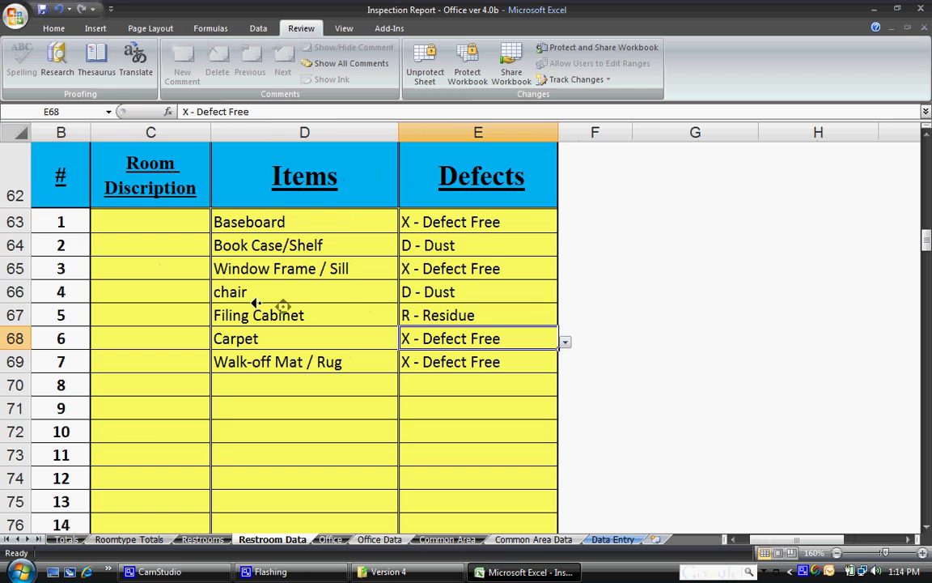
{"action": "scroll", "coordinate": [358, 285], "scroll_direction": "up", "scroll_amount": 3}
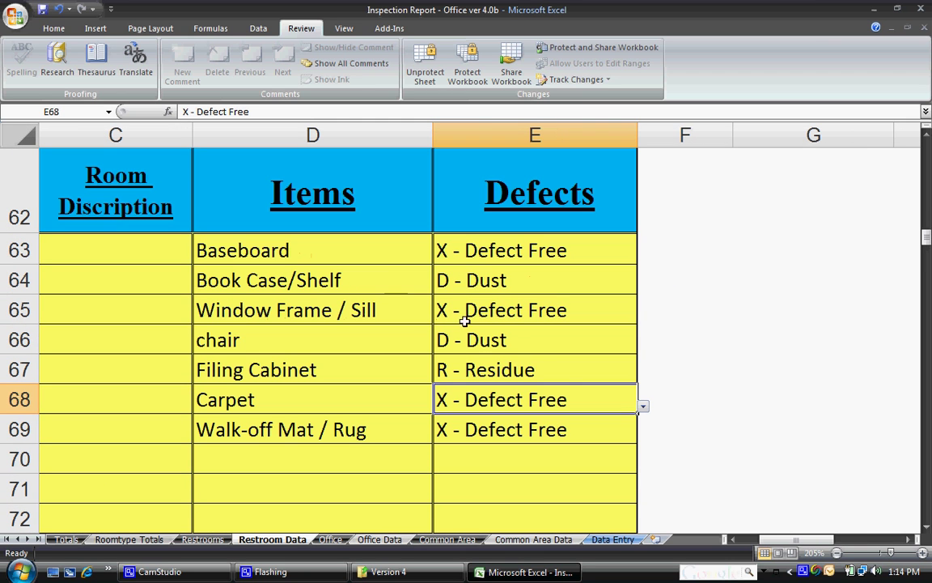
{"action": "left_click", "coordinate": [318, 247]}
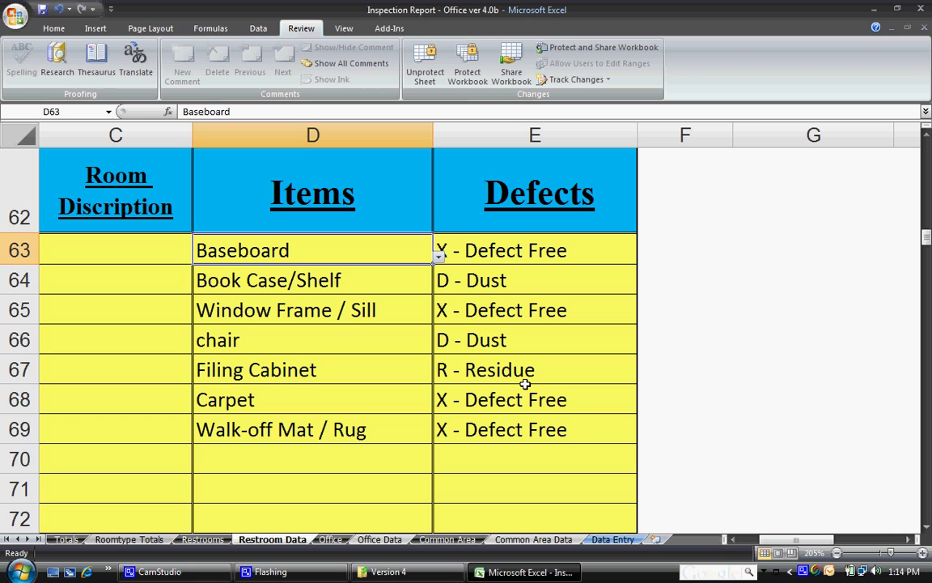
{"action": "left_click", "coordinate": [520, 248]}
{"action": "left_click", "coordinate": [512, 321]}
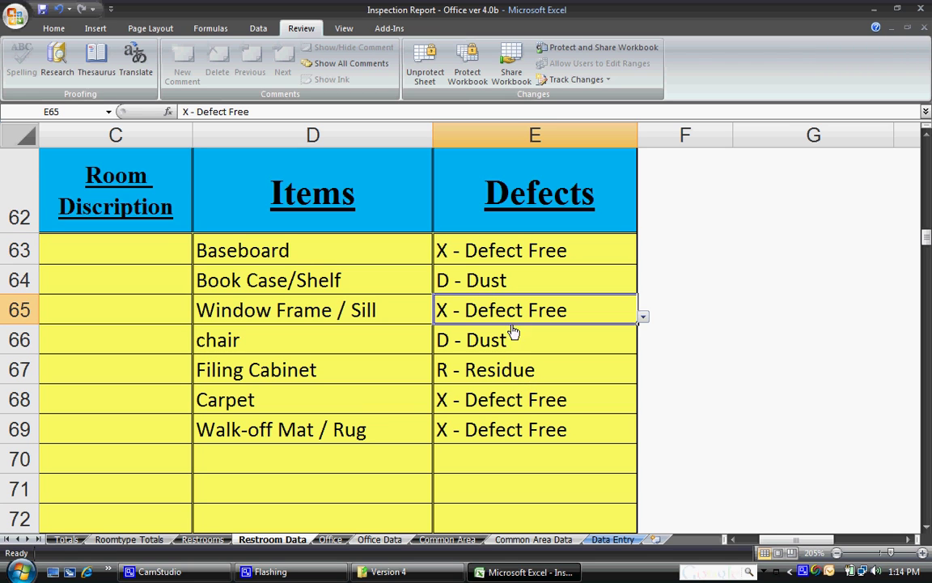
{"action": "left_click", "coordinate": [514, 391]}
{"action": "left_click", "coordinate": [516, 421]}
{"action": "left_click", "coordinate": [160, 253]}
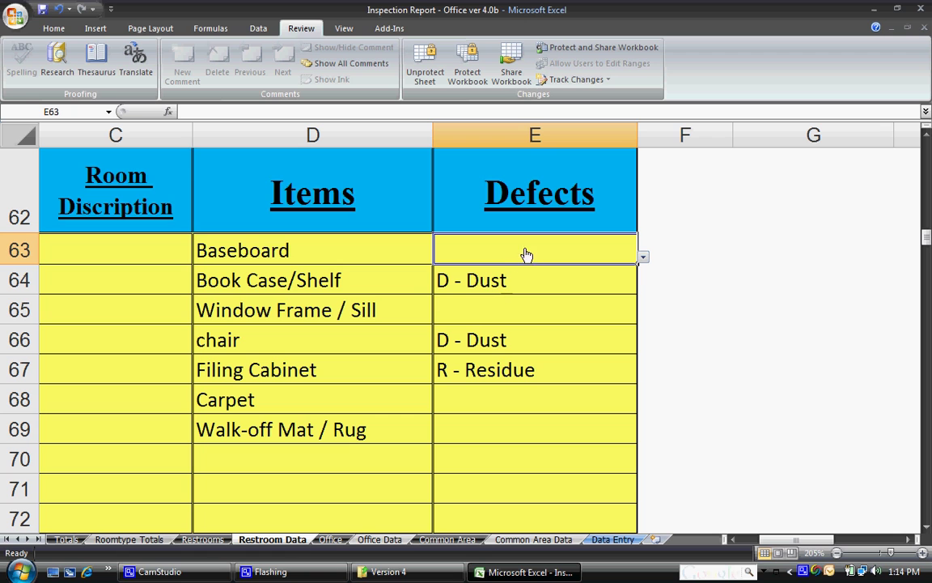
Reset the sheet's zoom to 100% with the entry number column in view.
{"action": "left_click", "coordinate": [344, 28]}
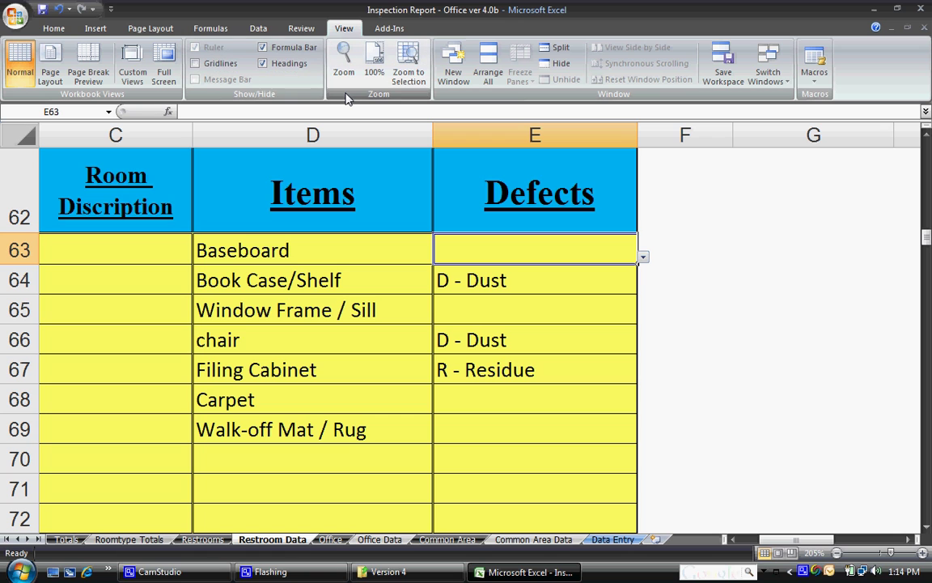
{"action": "left_click", "coordinate": [373, 71]}
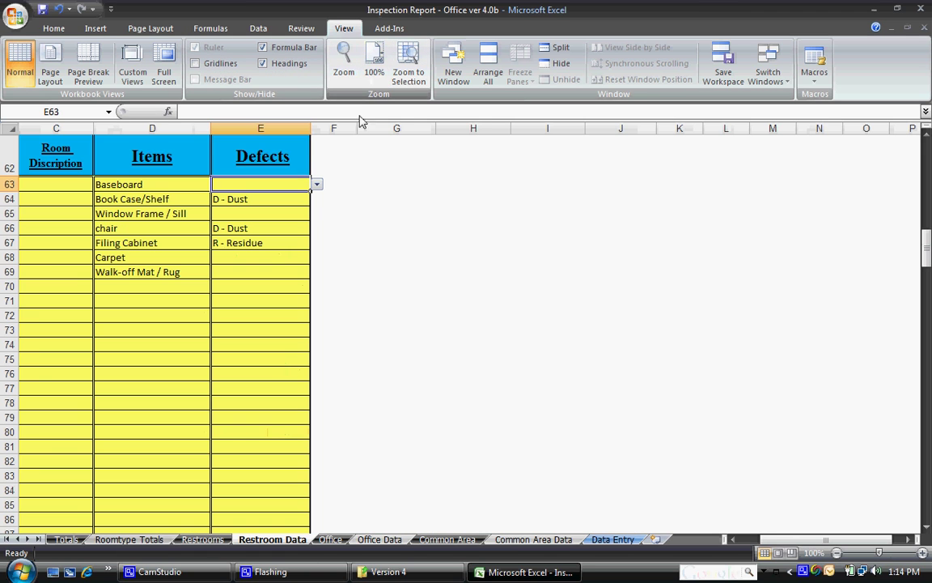
{"action": "left_click_drag", "start_coordinate": [773, 547], "coordinate": [745, 547]}
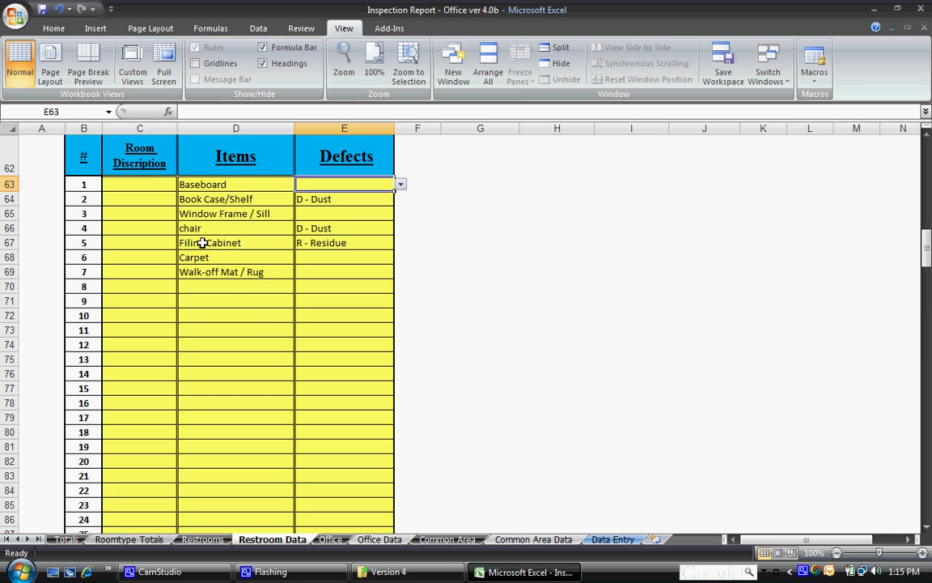
Sort the items and defects of entries 1 to 7 by the Defects column from A to Z.
{"action": "left_click", "coordinate": [232, 286]}
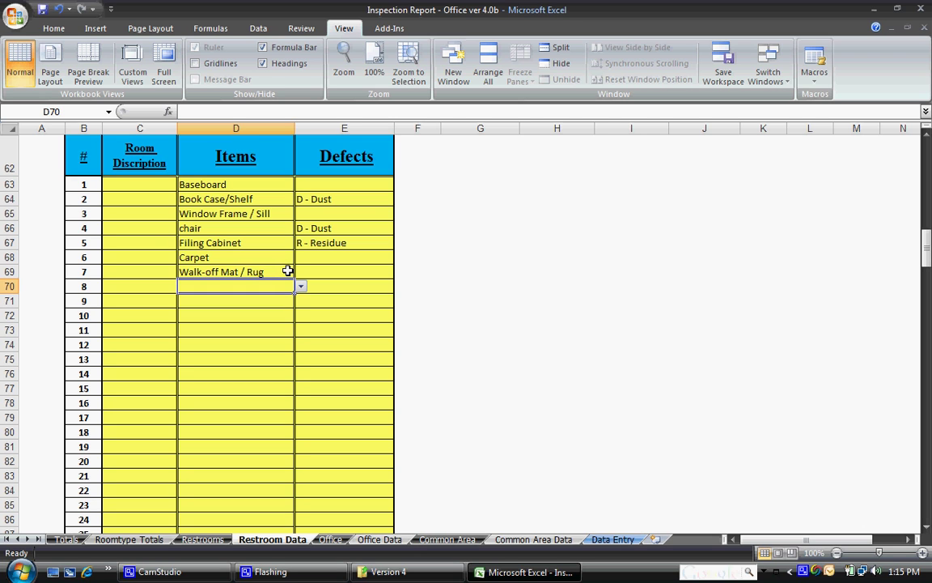
{"action": "left_click", "coordinate": [342, 185]}
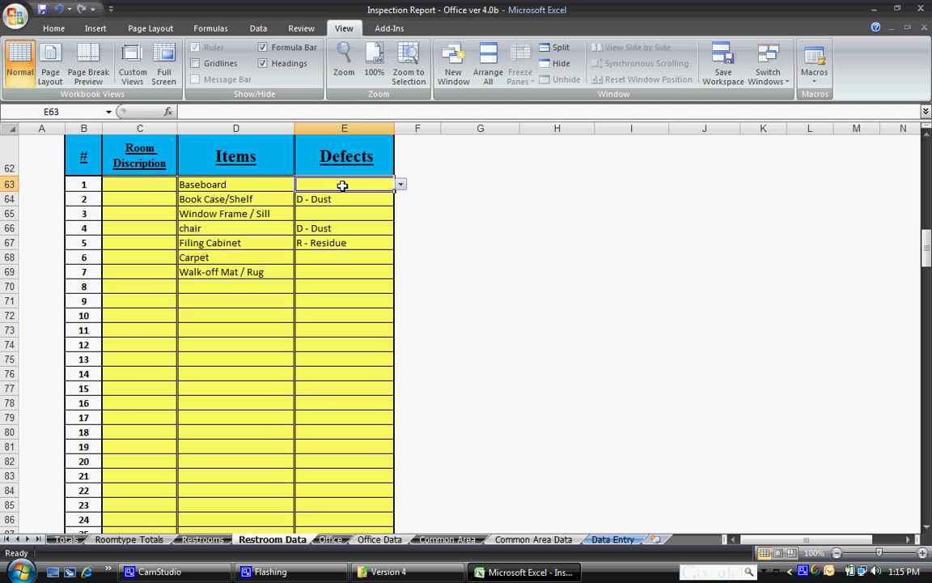
{"action": "left_click_drag", "start_coordinate": [342, 185], "coordinate": [278, 270]}
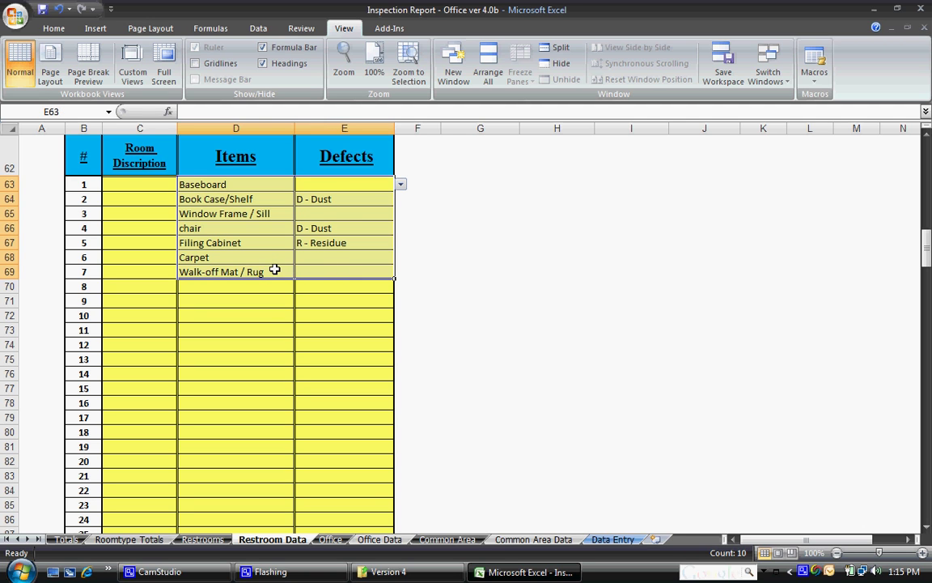
{"action": "right_click", "coordinate": [330, 198]}
{"action": "mouse_move", "coordinate": [414, 341]}
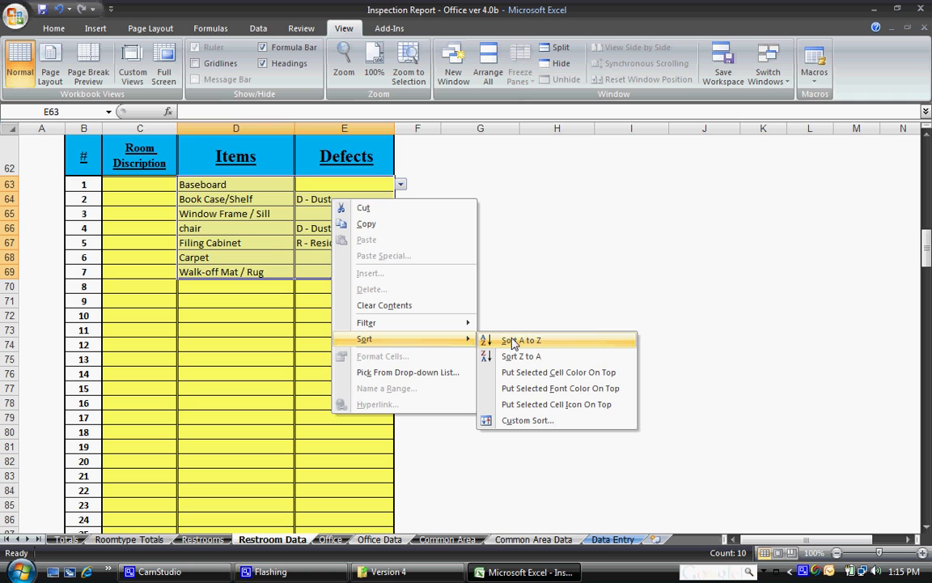
{"action": "left_click", "coordinate": [512, 342]}
{"action": "left_click", "coordinate": [340, 286]}
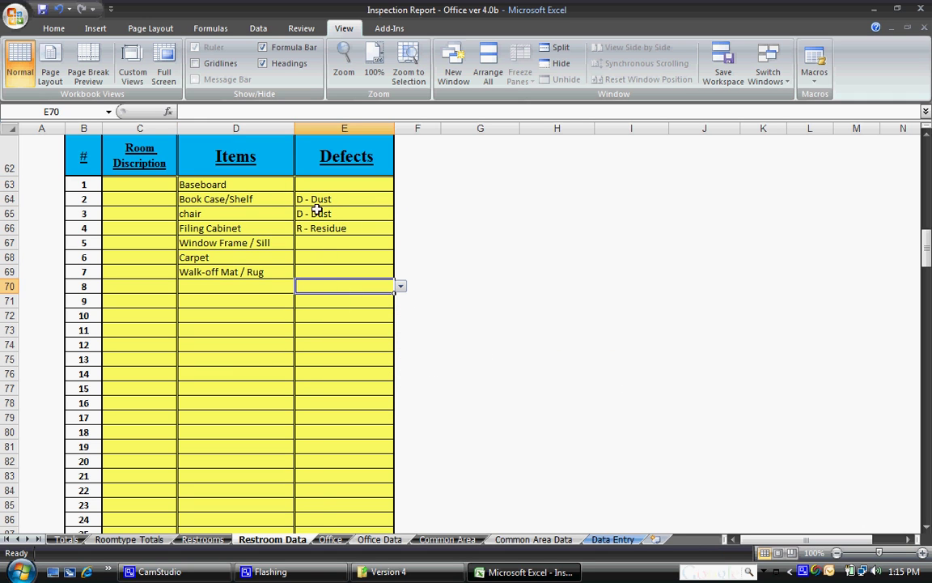
Sort the items and defects of entries 1 to 8 by the Items column from A to Z.
{"action": "left_click_drag", "start_coordinate": [194, 184], "coordinate": [324, 283]}
{"action": "right_click", "coordinate": [231, 188]}
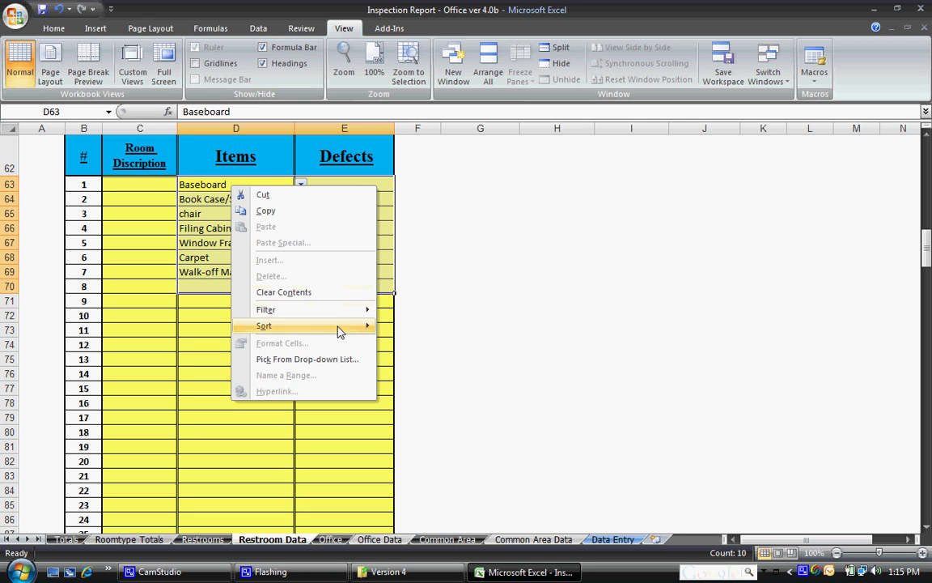
{"action": "mouse_move", "coordinate": [356, 326]}
{"action": "left_click", "coordinate": [401, 327]}
{"action": "left_click", "coordinate": [303, 301]}
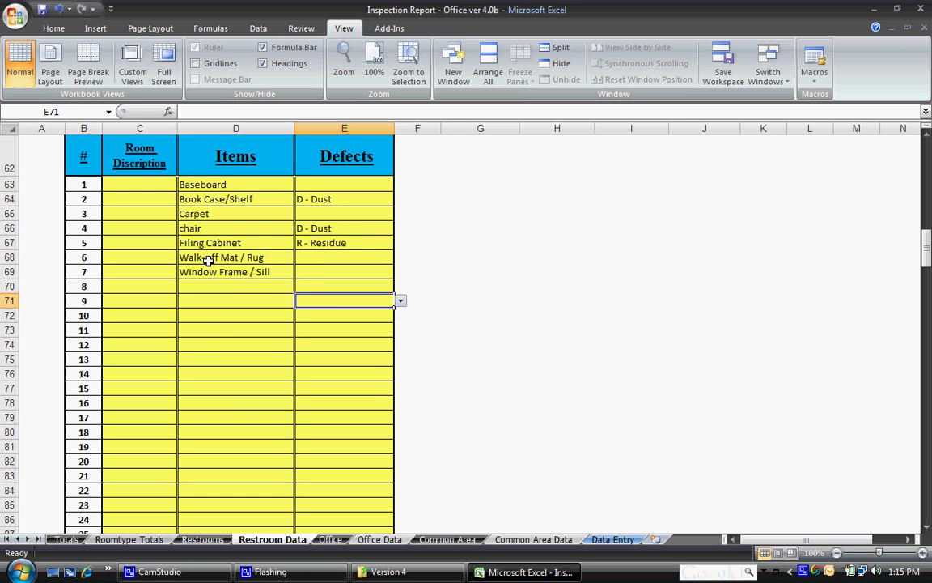
Sort the items and defects of entries 1 to 7 by the Defects column from A to Z, and deselect the range.
{"action": "left_click_drag", "start_coordinate": [352, 273], "coordinate": [235, 185]}
{"action": "right_click", "coordinate": [323, 229]}
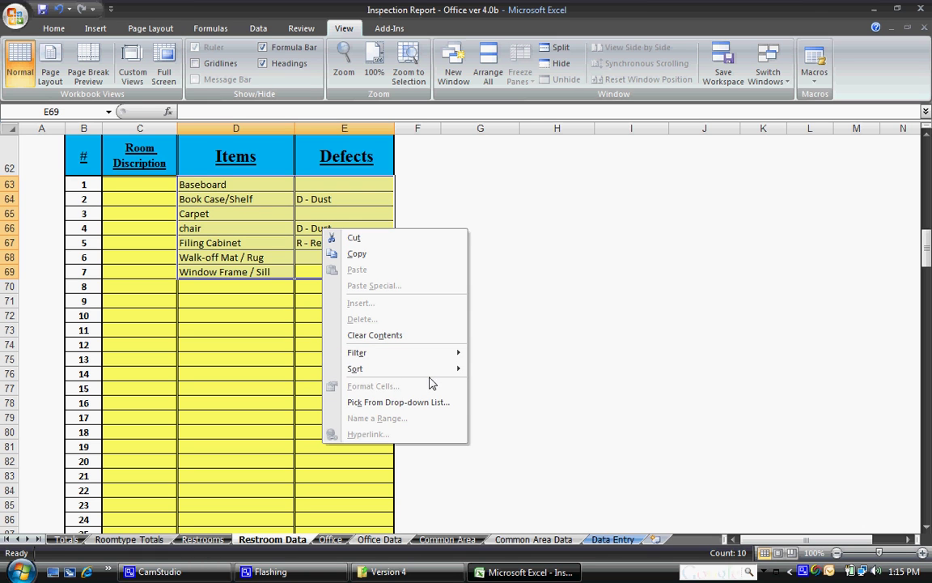
{"action": "mouse_move", "coordinate": [437, 370]}
{"action": "left_click", "coordinate": [487, 369]}
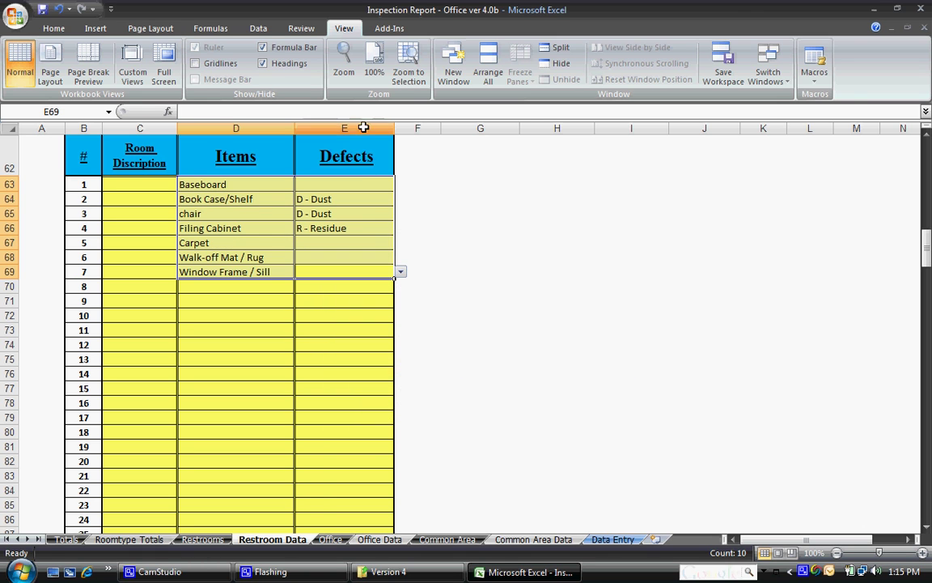
{"action": "left_click", "coordinate": [258, 28]}
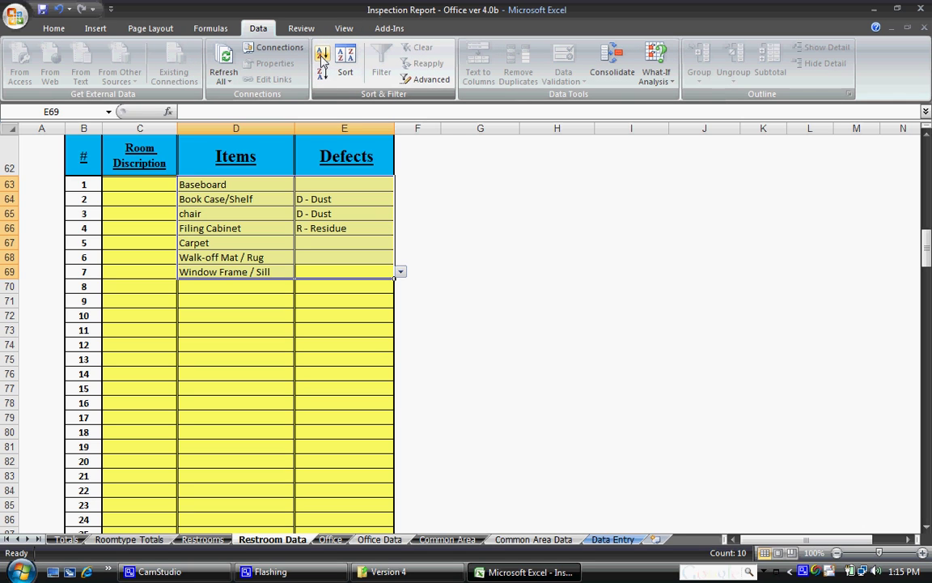
{"action": "left_click", "coordinate": [329, 316]}
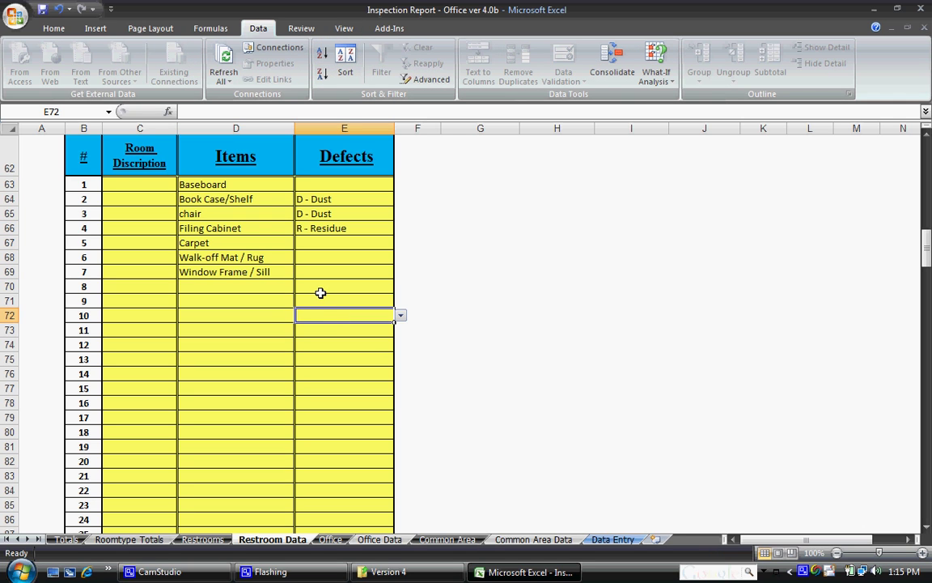